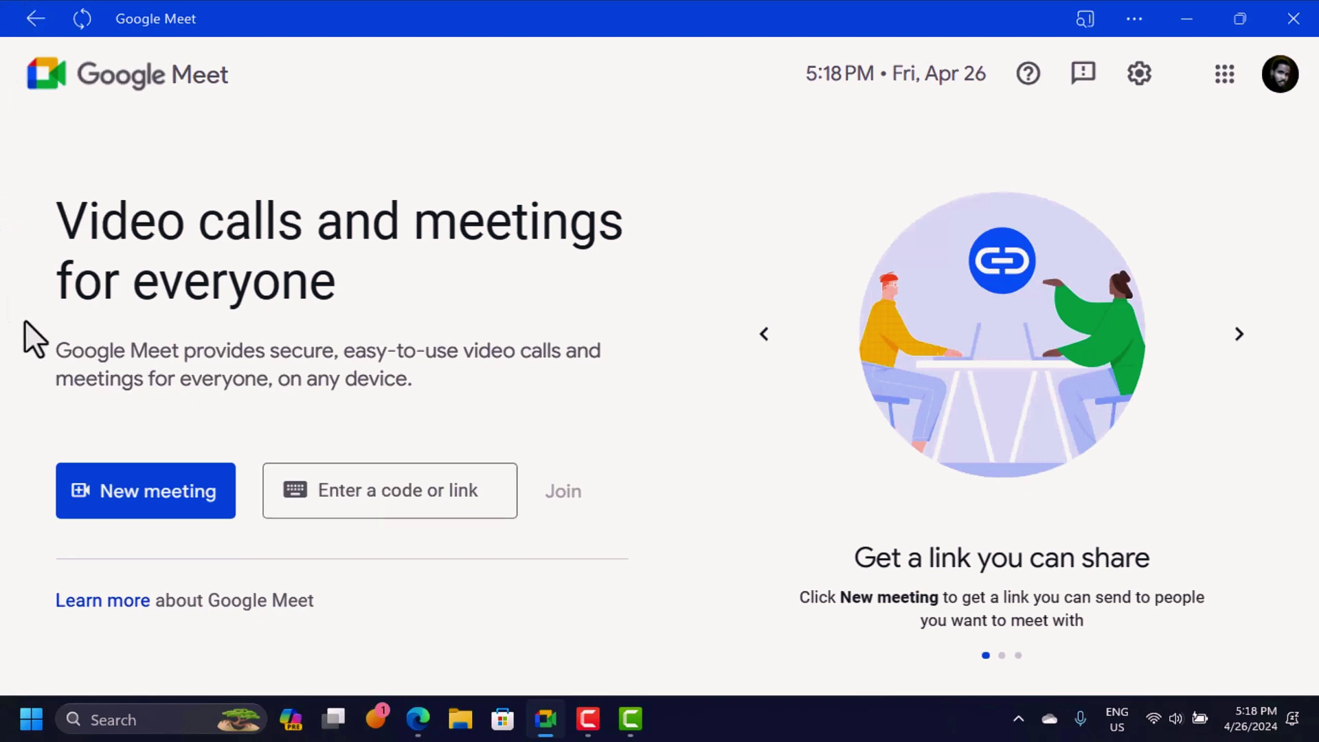
- Start an instant meeting in Google Meet and mute the microphone
{"action": "left_click", "coordinate": [156, 493]}
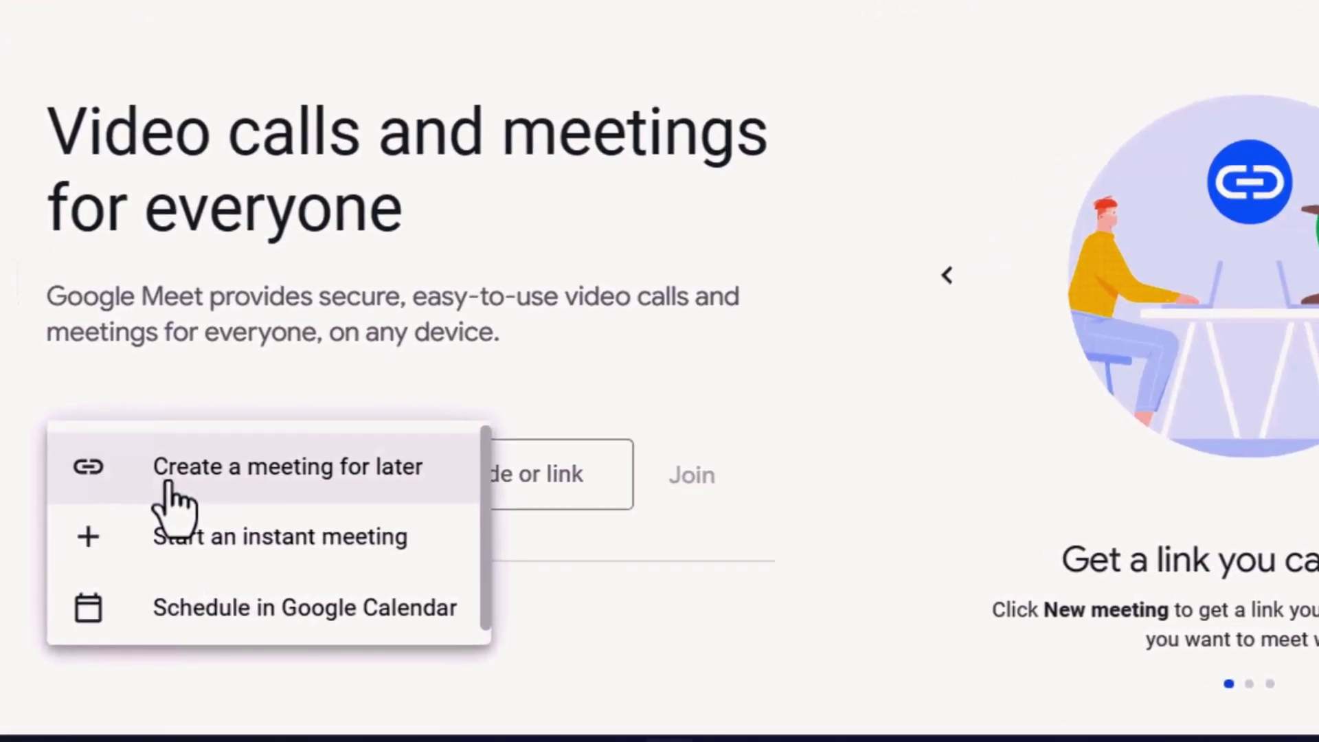
{"action": "left_click", "coordinate": [316, 549]}
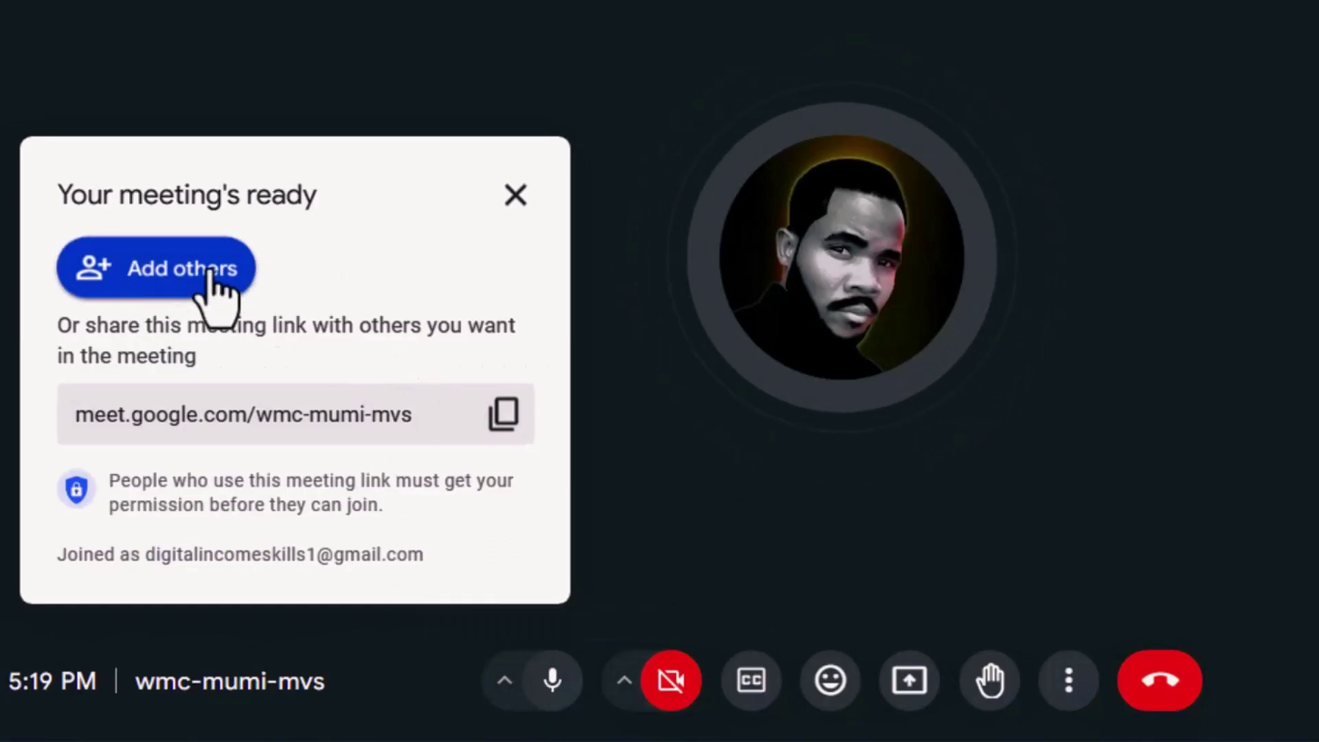
{"action": "left_click", "coordinate": [551, 684]}
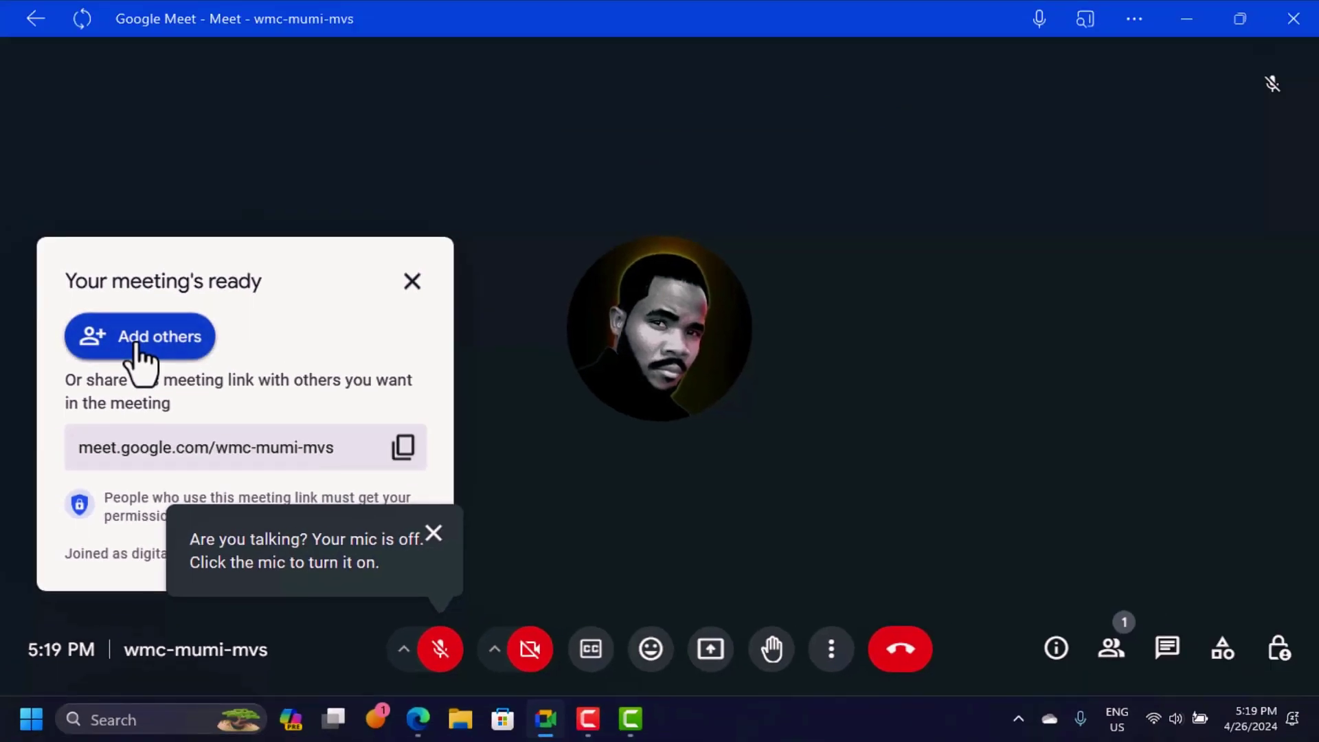
- Invite the first suggested contact to the meeting by email
{"action": "left_click", "coordinate": [140, 347]}
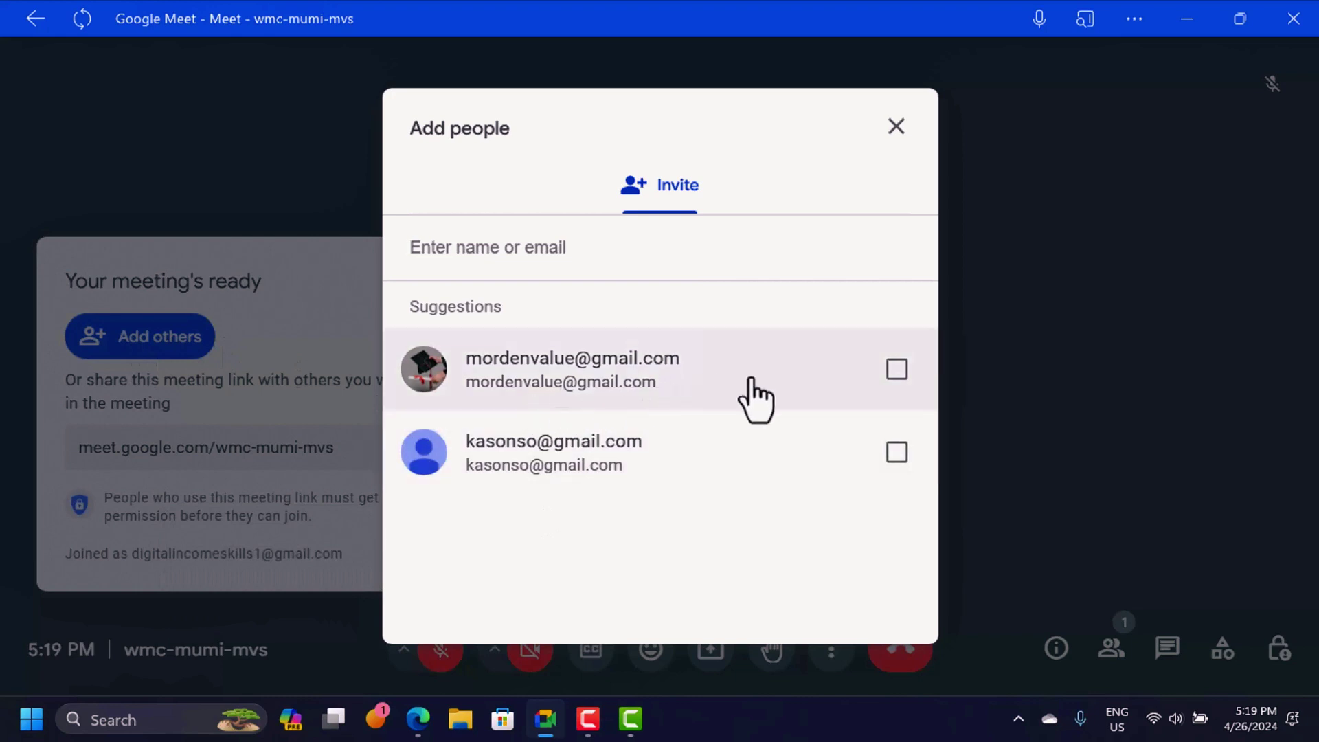
{"action": "left_click", "coordinate": [851, 385]}
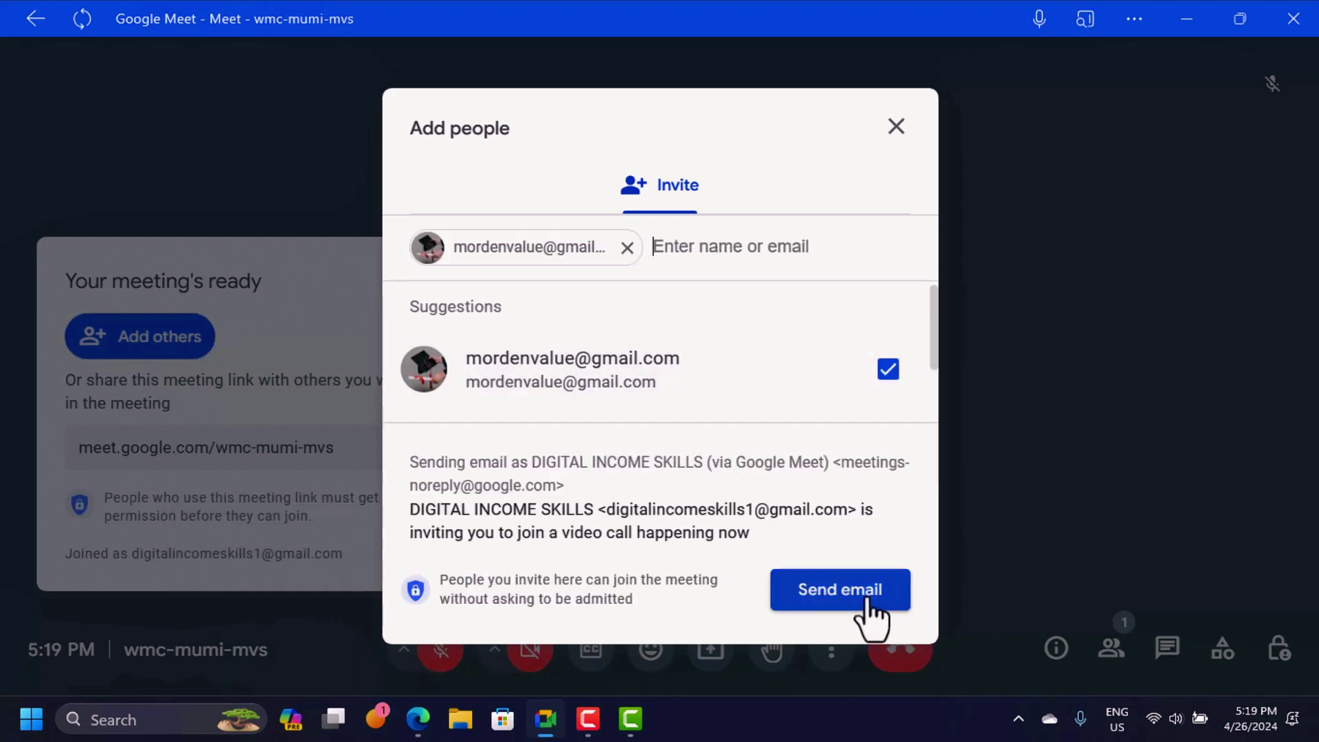
{"action": "left_click", "coordinate": [844, 592]}
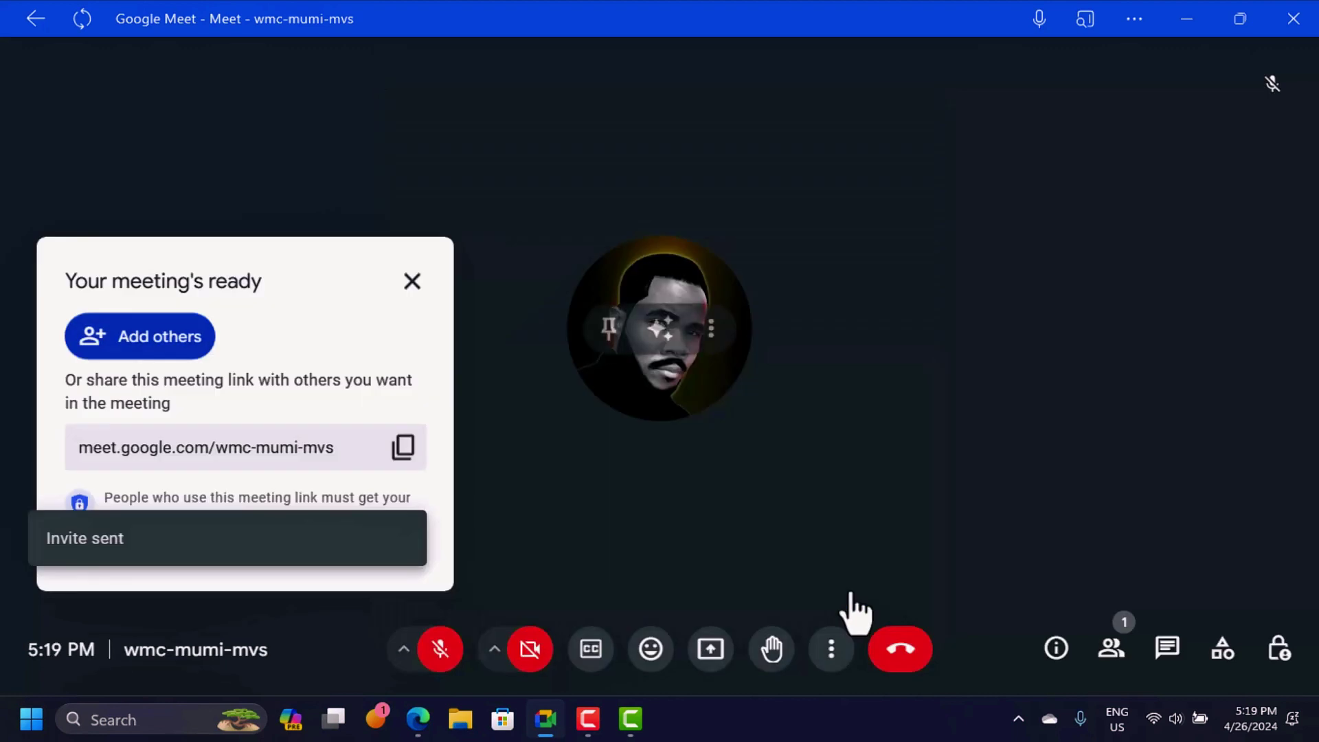
- Switch to Microsoft Edge and follow the join link in the video call invitation in the guest's Gmail inbox
{"action": "left_click", "coordinate": [417, 719]}
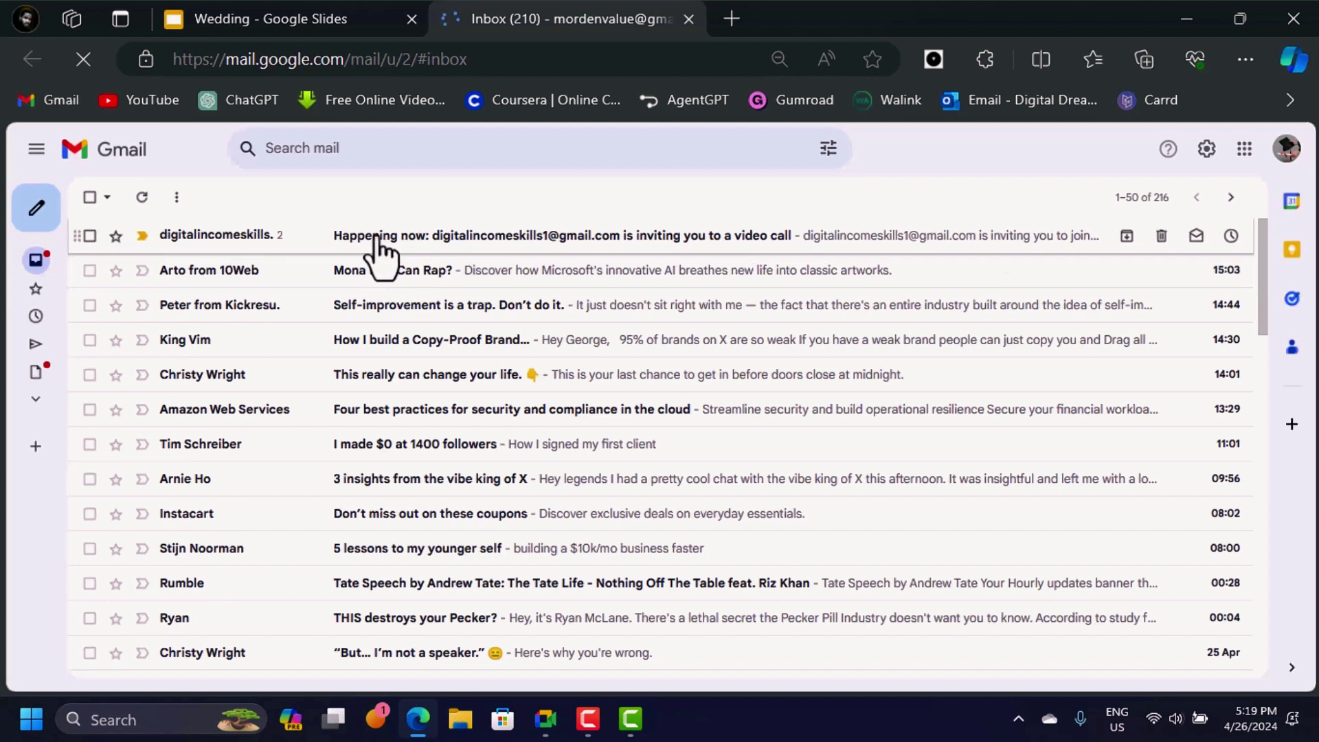
{"action": "left_click", "coordinate": [588, 244]}
{"action": "scroll", "coordinate": [419, 522], "scroll_direction": "down", "scroll_amount": 2}
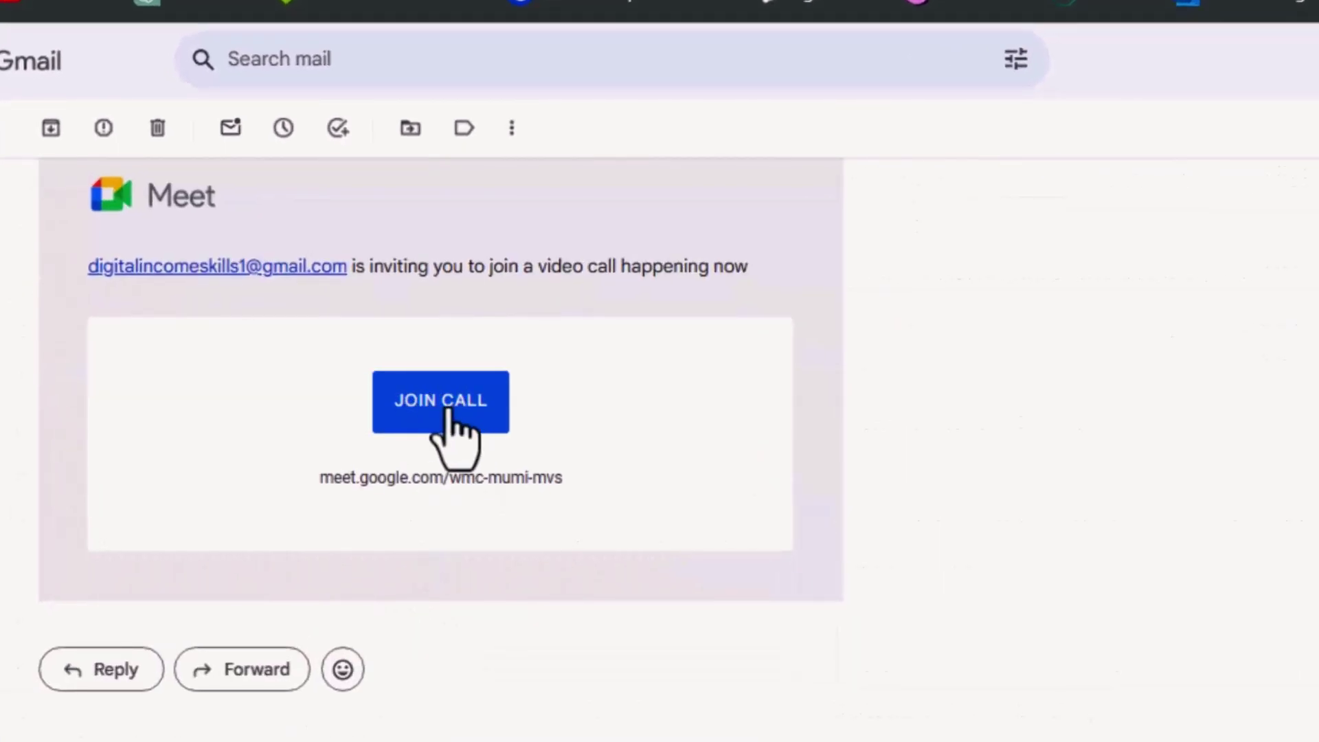
{"action": "left_click", "coordinate": [448, 411]}
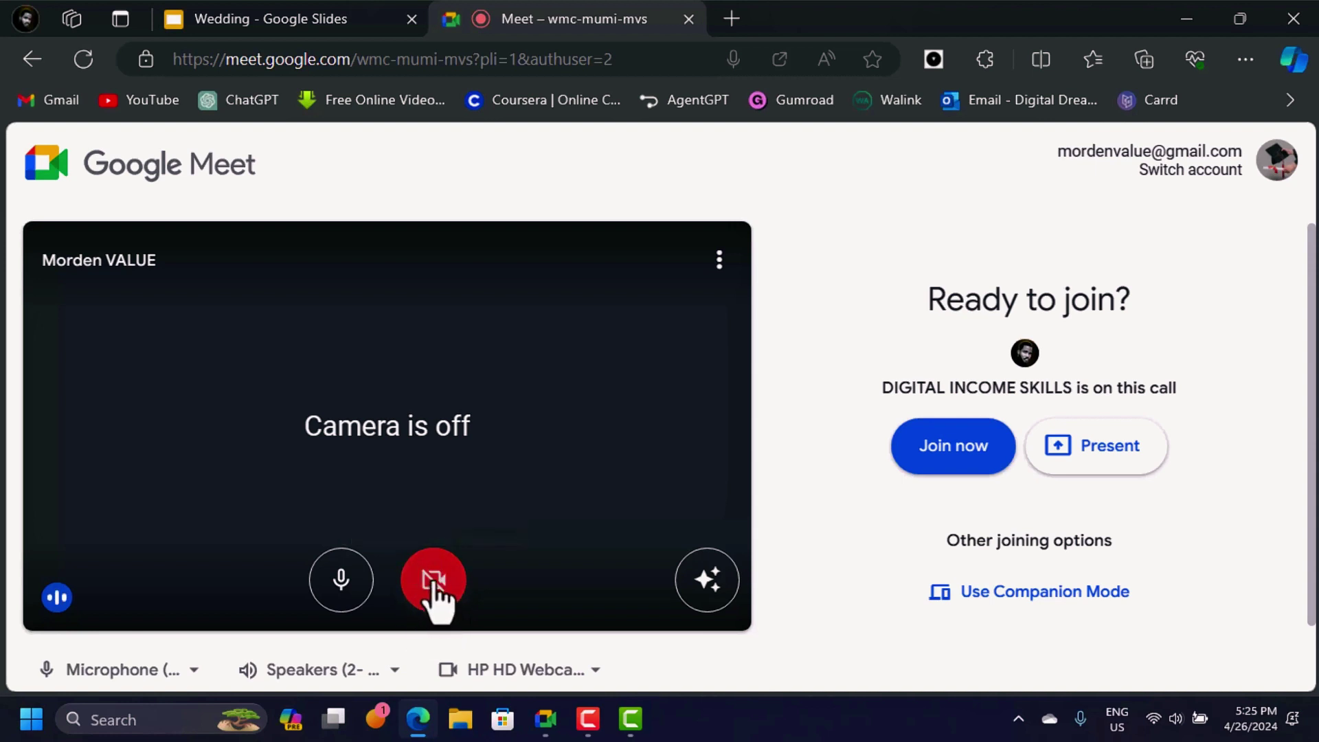
- Mute the guest's microphone and enter the call in presenting mode
{"action": "left_click", "coordinate": [341, 590]}
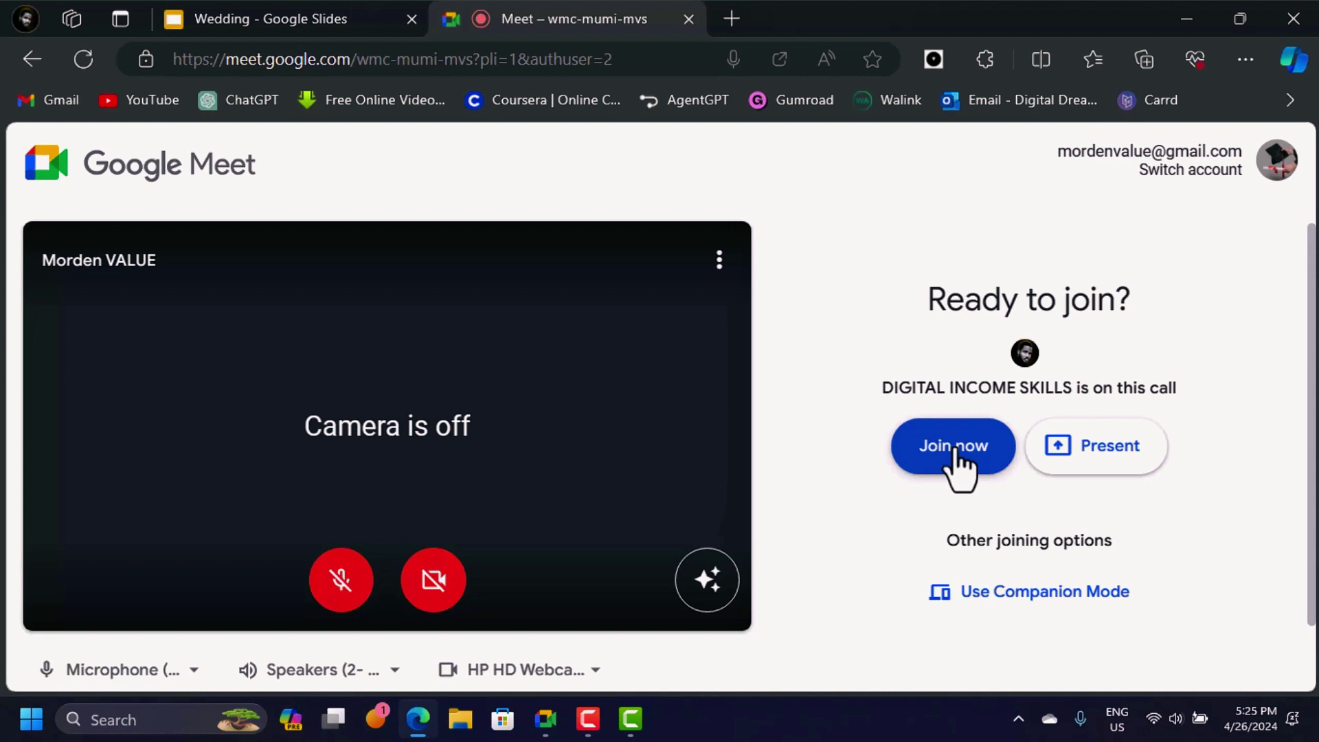
{"action": "left_click", "coordinate": [1090, 450]}
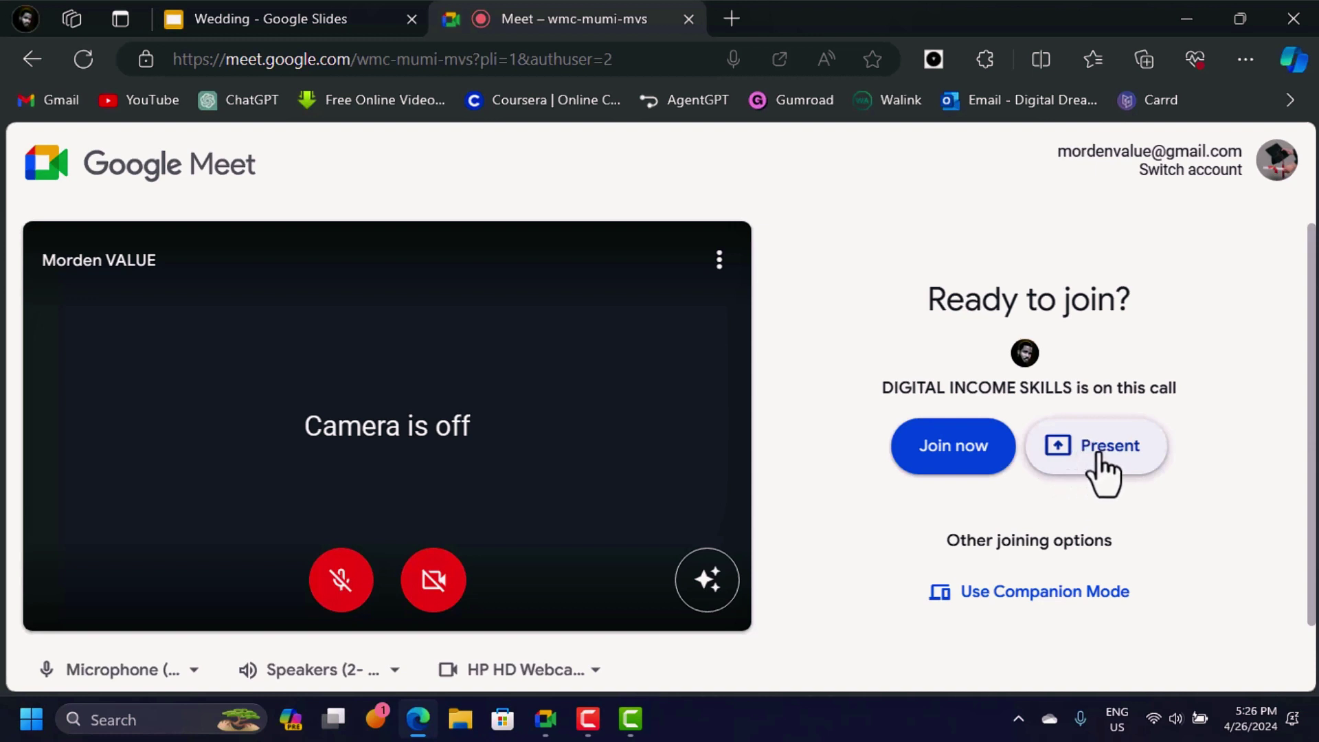
{"action": "left_click", "coordinate": [1104, 455]}
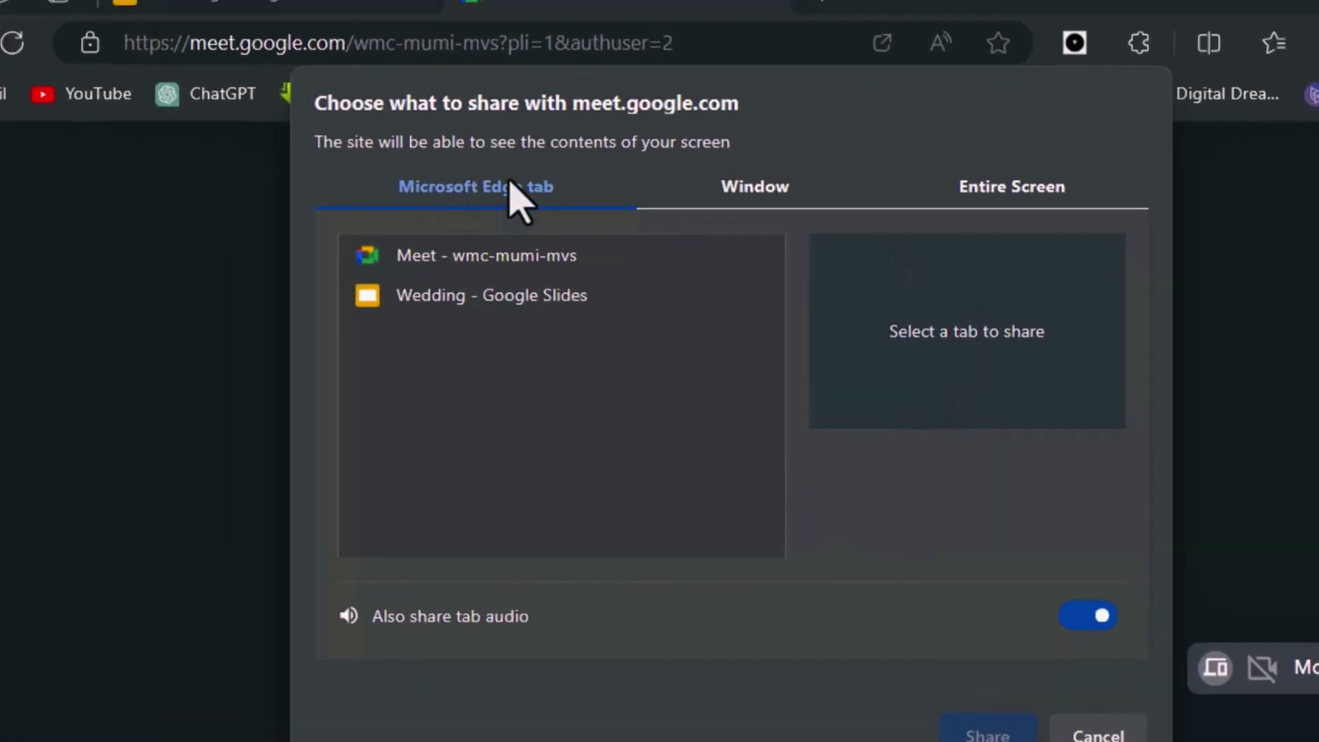
- Review the open Edge tabs and the windows offered as sharing sources for the call
{"action": "left_click", "coordinate": [303, 27]}
{"action": "left_click", "coordinate": [632, 24]}
{"action": "left_click", "coordinate": [350, 24]}
{"action": "left_click", "coordinate": [573, 24]}
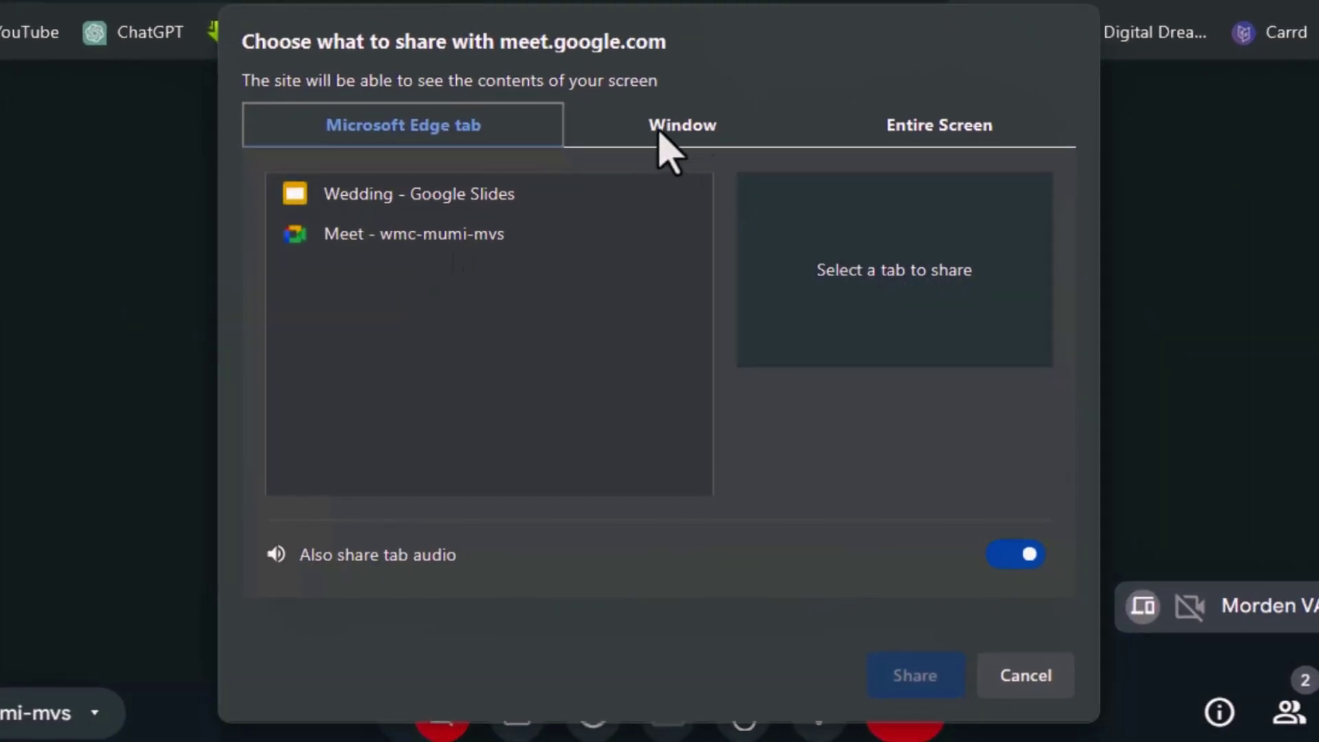
{"action": "left_click", "coordinate": [707, 127]}
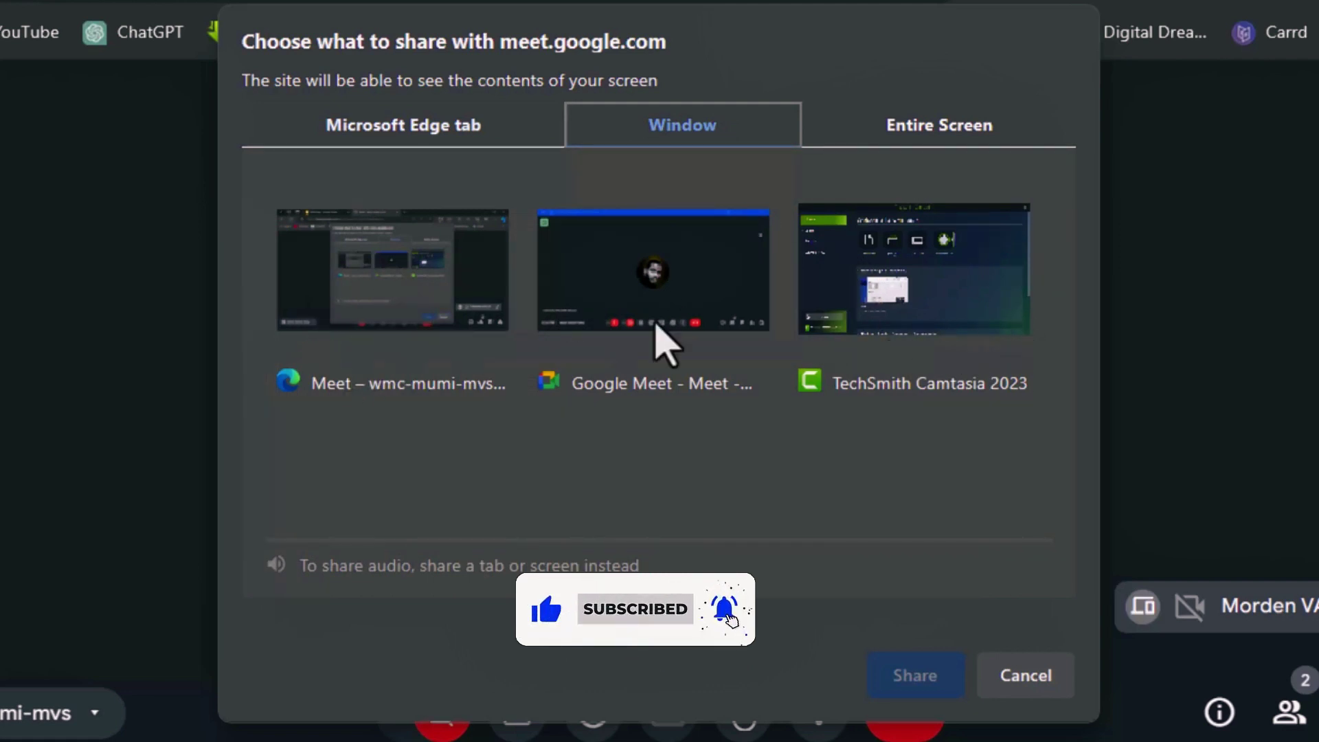
- Share the entire screen with the call and dismiss the Meet safety notice
{"action": "left_click", "coordinate": [936, 126]}
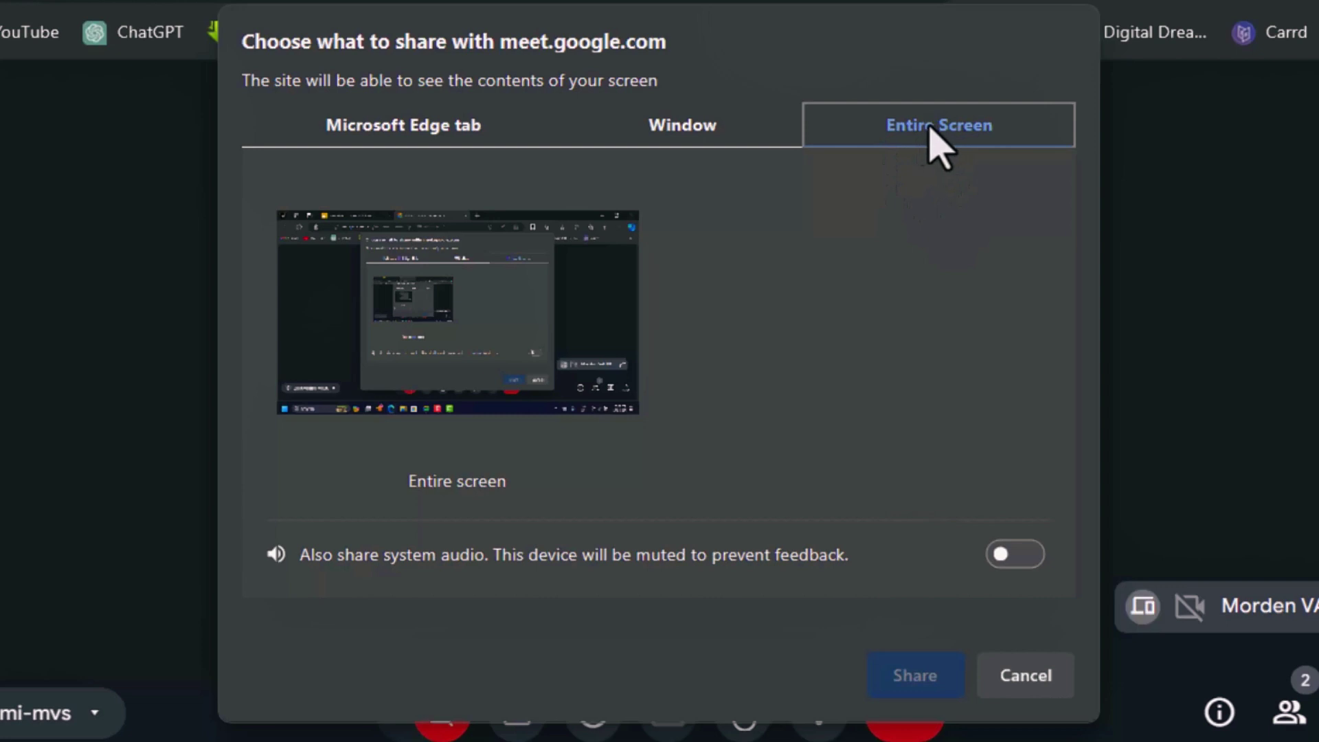
{"action": "left_click", "coordinate": [441, 304]}
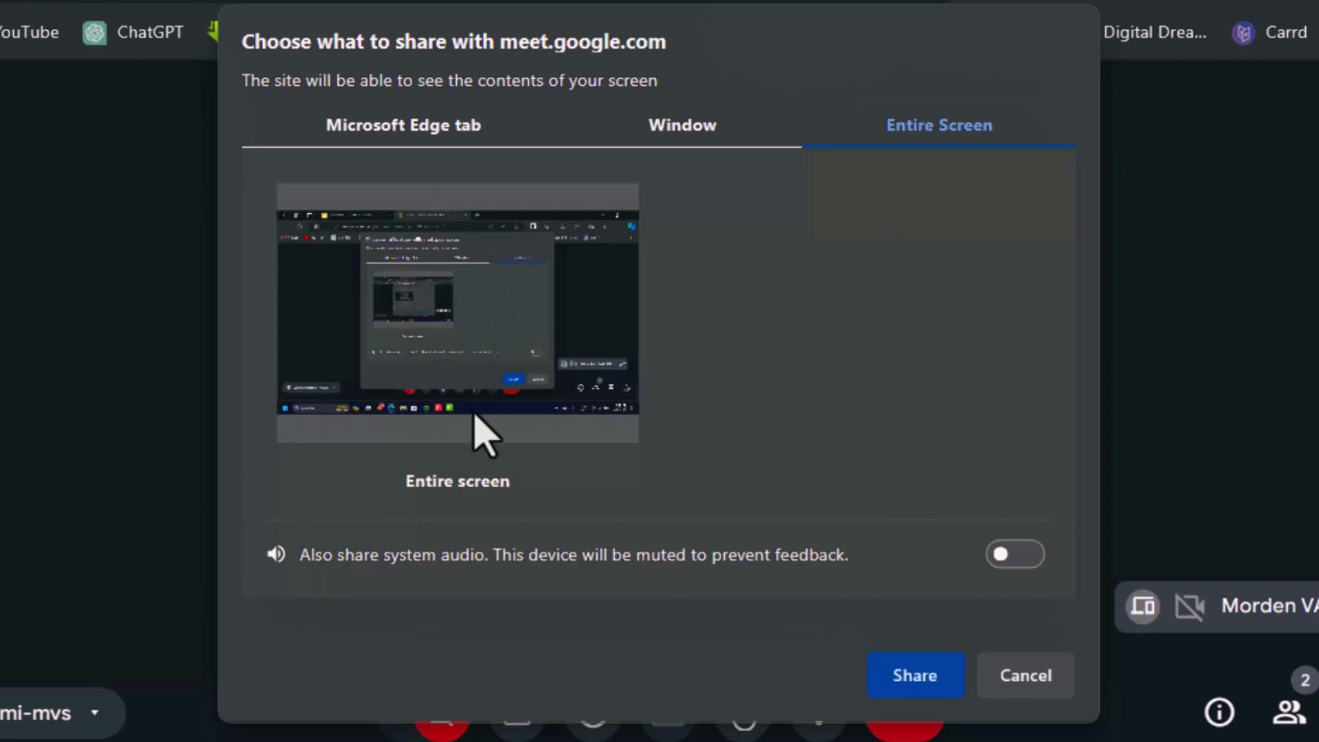
{"action": "left_click", "coordinate": [900, 682]}
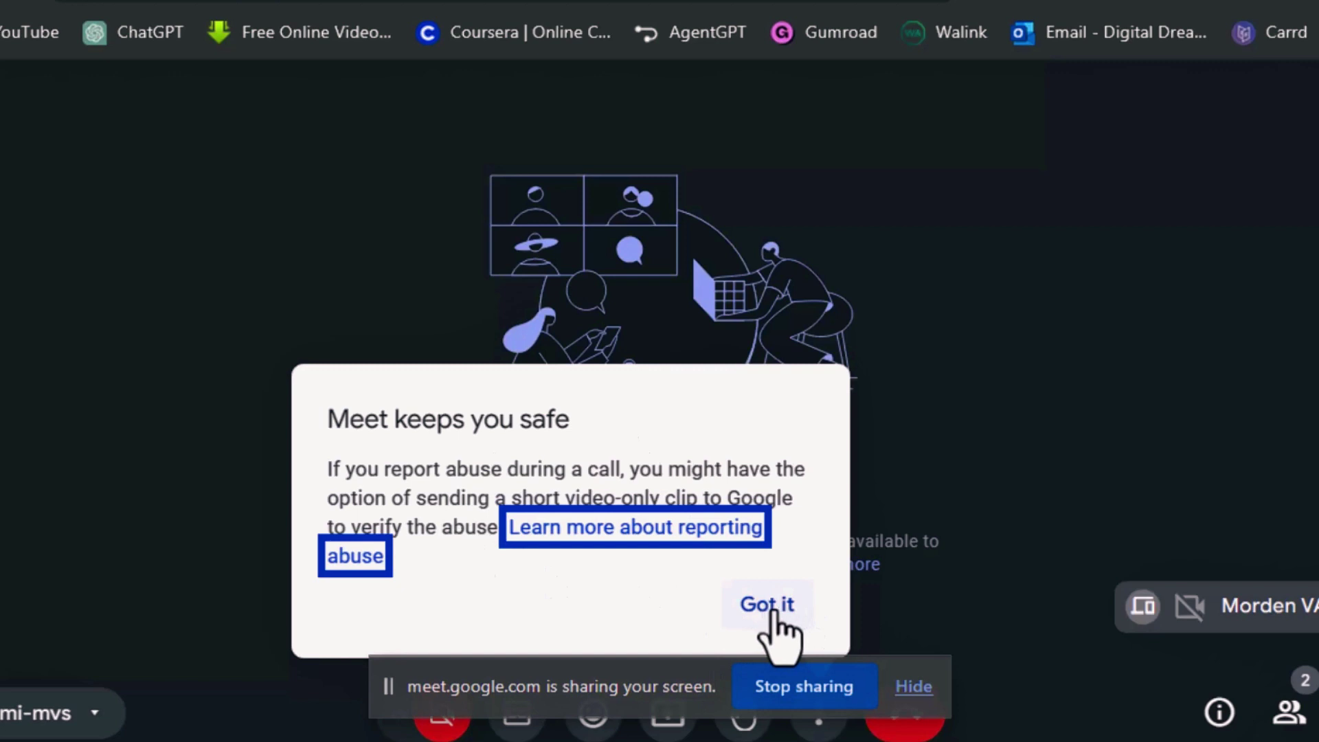
{"action": "left_click", "coordinate": [776, 608]}
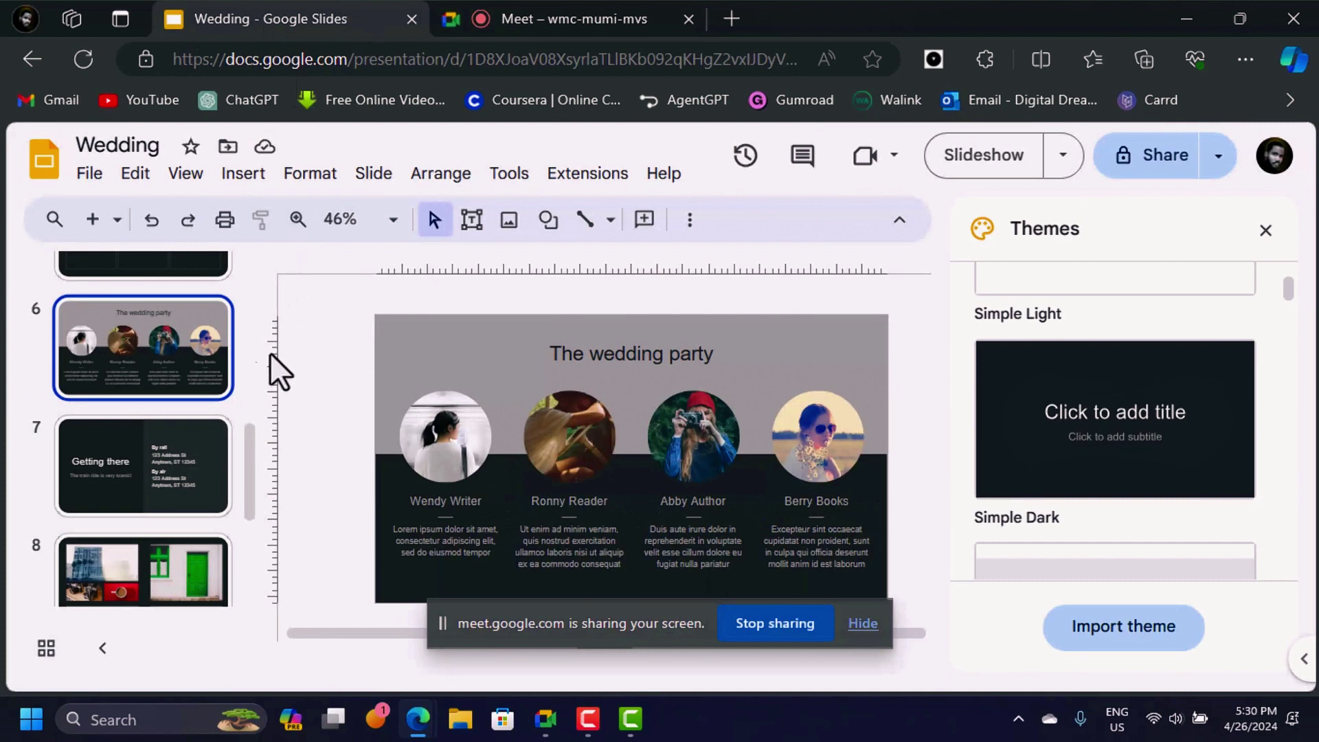
- Run the Wedding presentation as a slideshow from its first slide and advance it to the Things to do slide
{"action": "scroll", "coordinate": [155, 342], "scroll_direction": "up", "scroll_amount": 9}
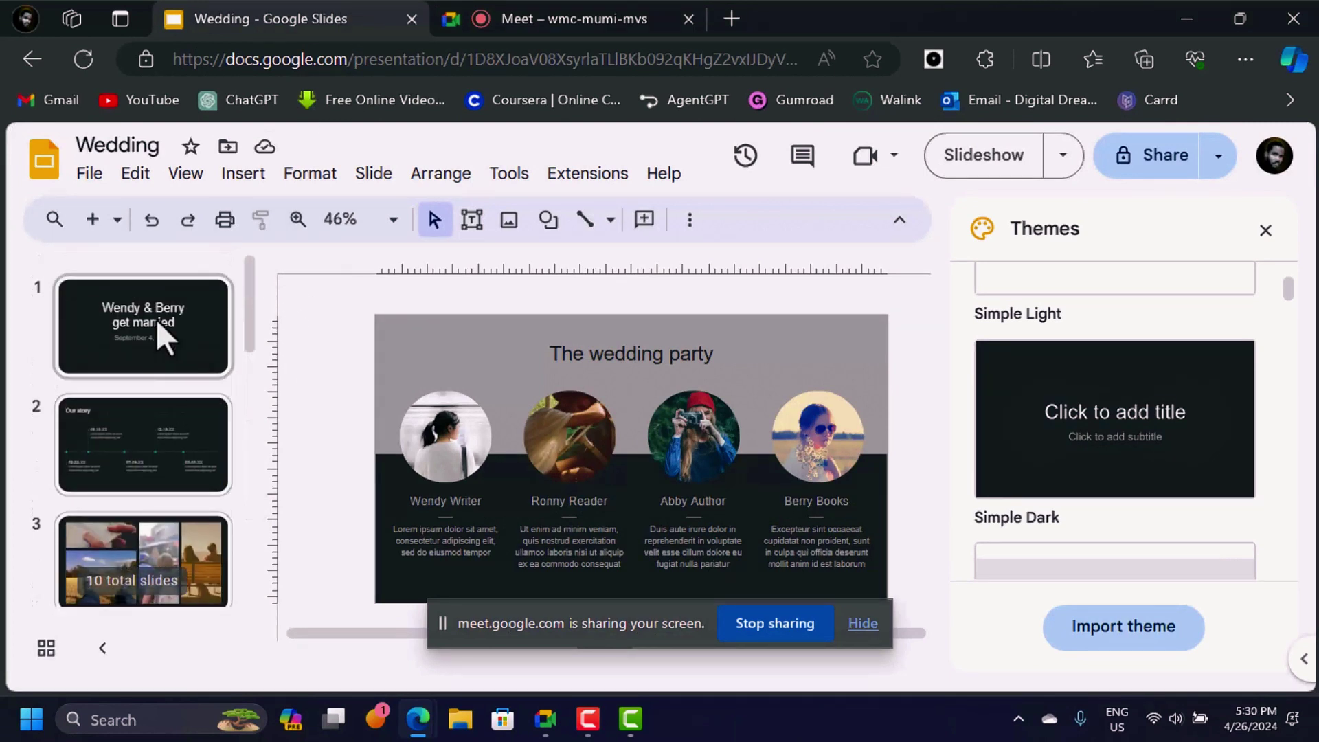
{"action": "left_click", "coordinate": [155, 318]}
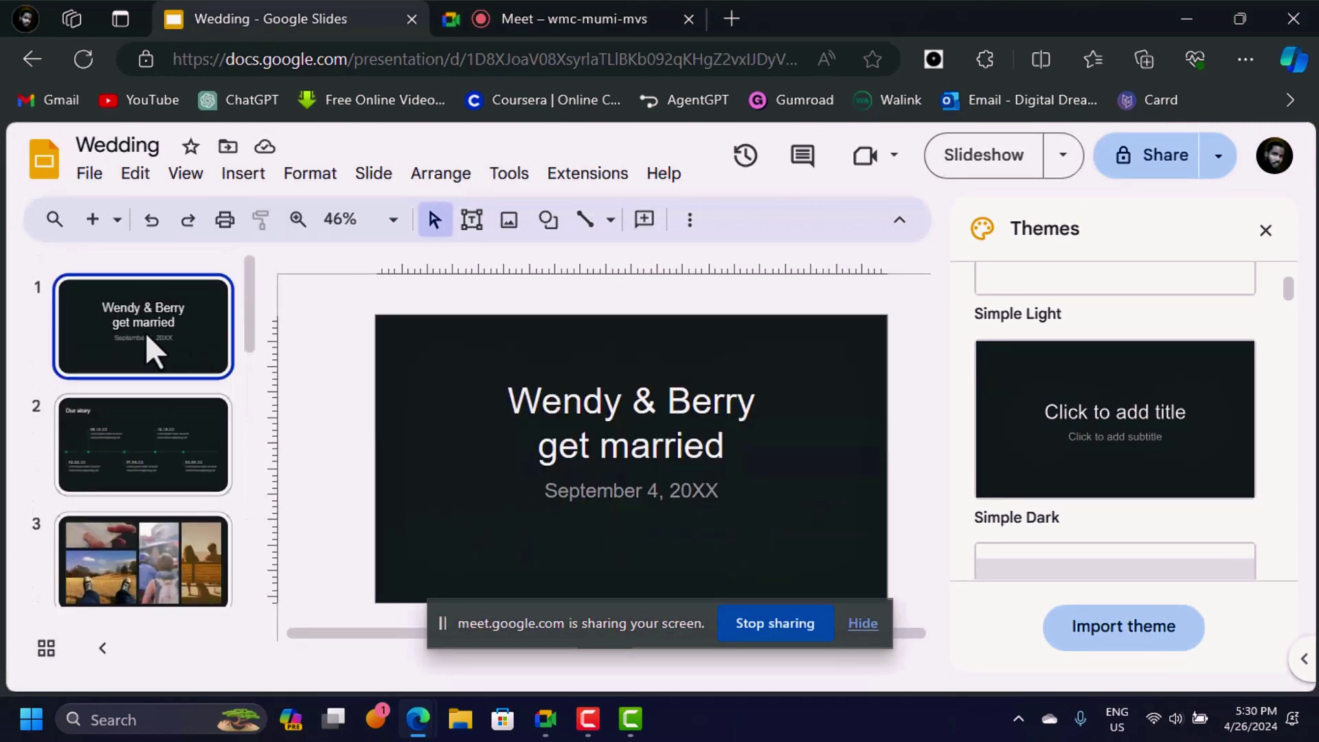
{"action": "left_click", "coordinate": [978, 158]}
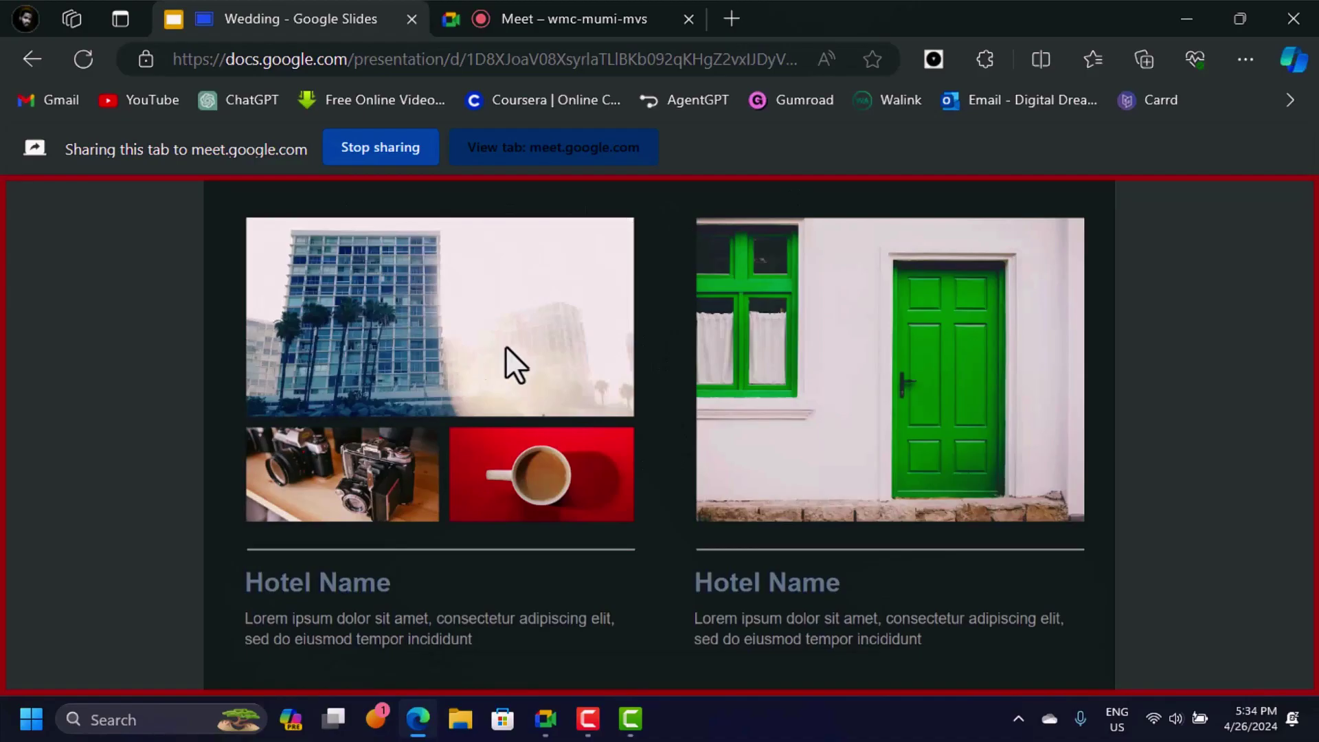
{"action": "left_click", "coordinate": [857, 320]}
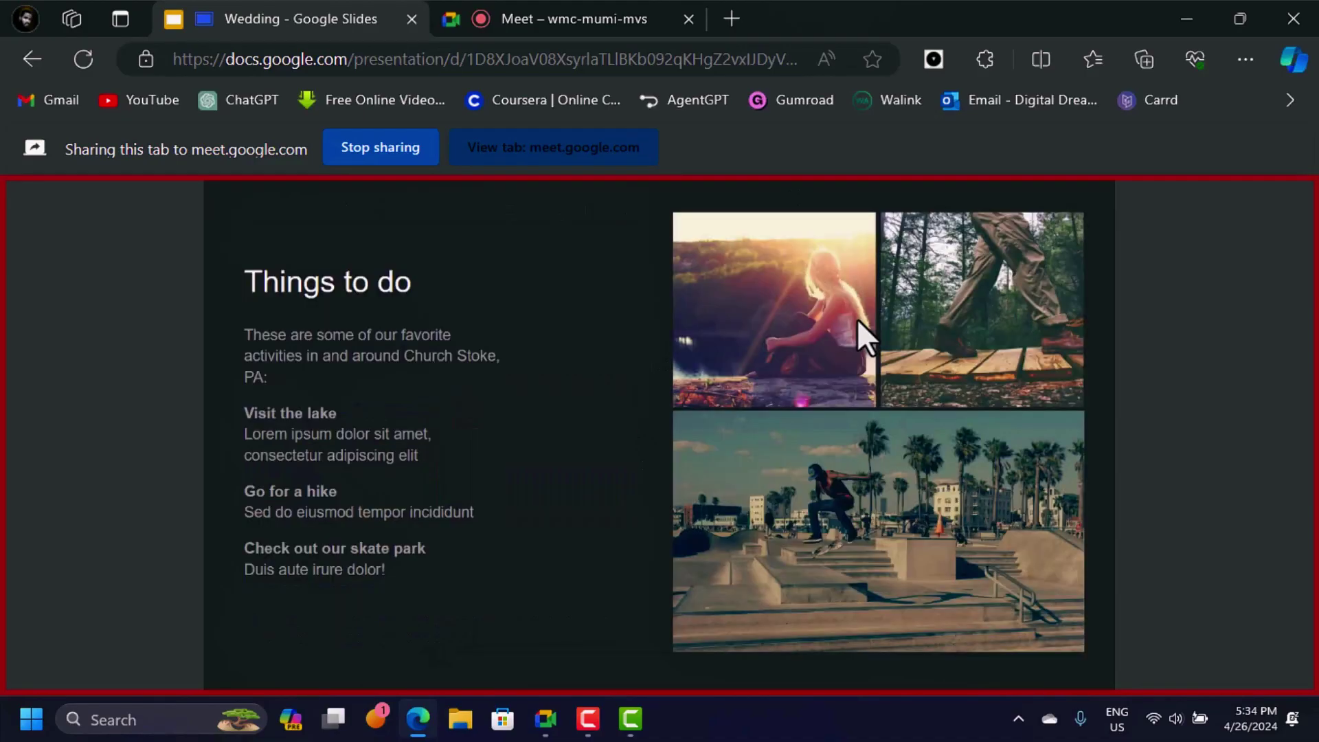
- Switch to the host's Google Meet window, raise the hand and lower it again
{"action": "left_click", "coordinate": [546, 718]}
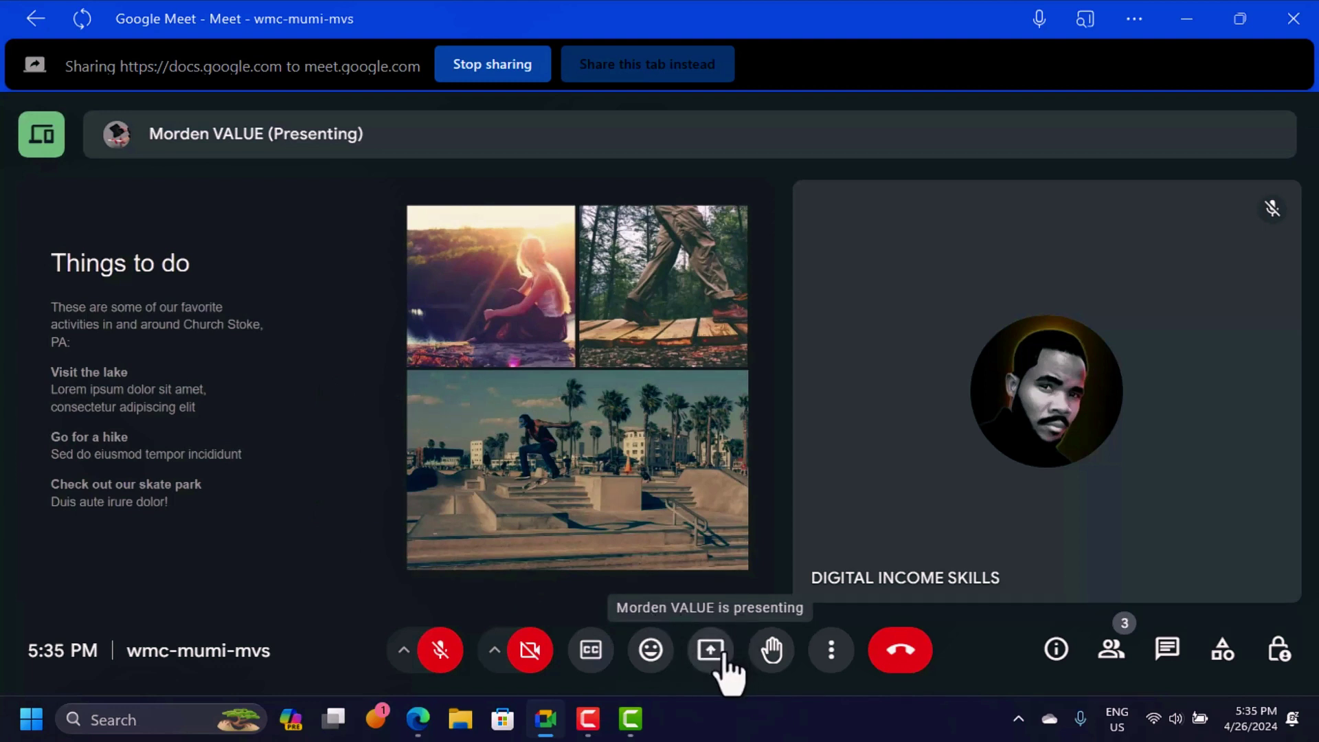
{"action": "left_click", "coordinate": [774, 659]}
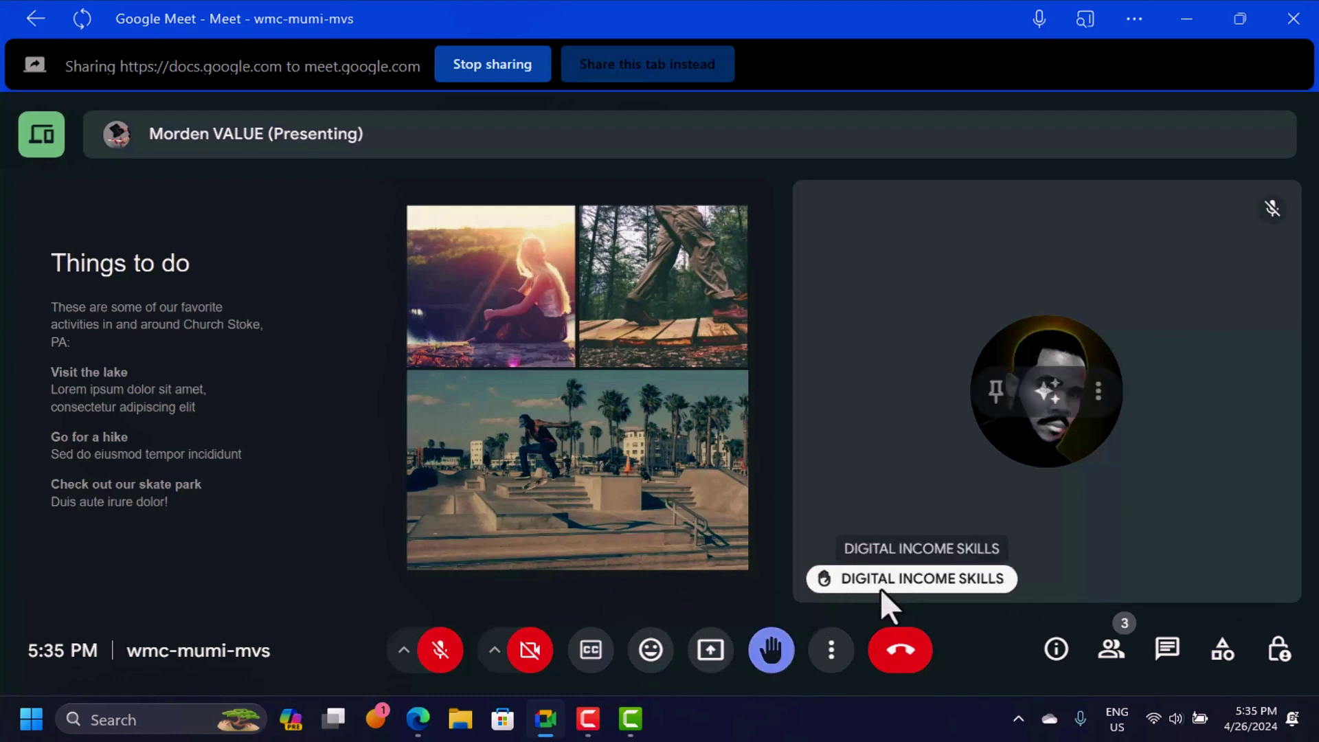
{"action": "left_click", "coordinate": [768, 656]}
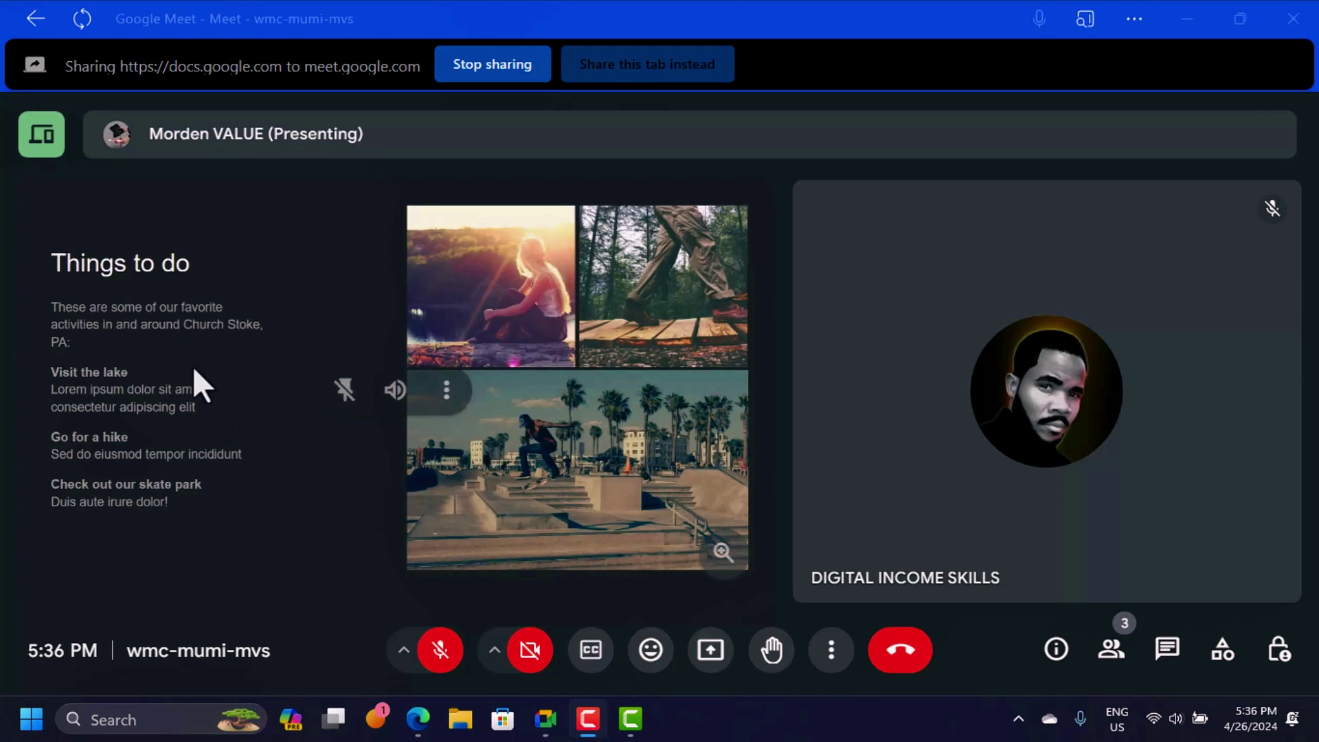
- Return to the slideshow in Edge, advance to the final slide and step back to the full weekend of activities slide
{"action": "left_click", "coordinate": [417, 719]}
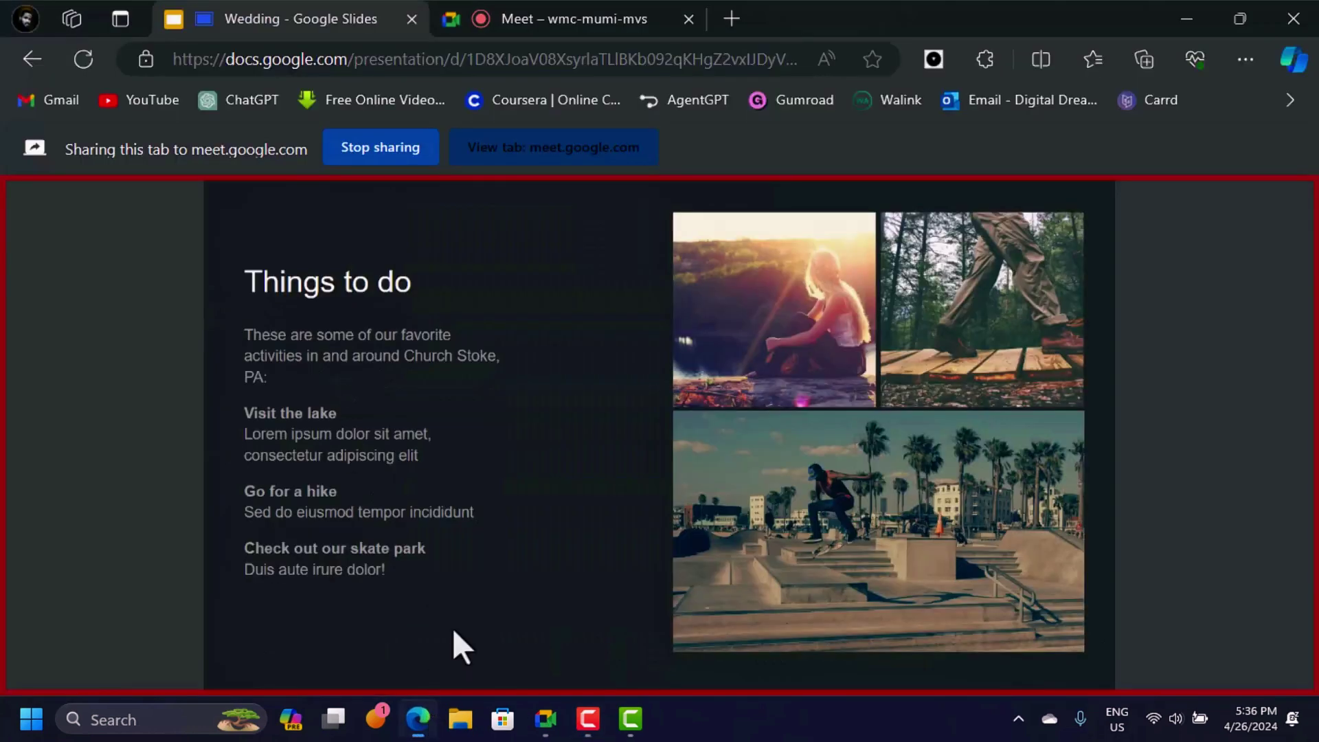
{"action": "left_click", "coordinate": [1091, 439]}
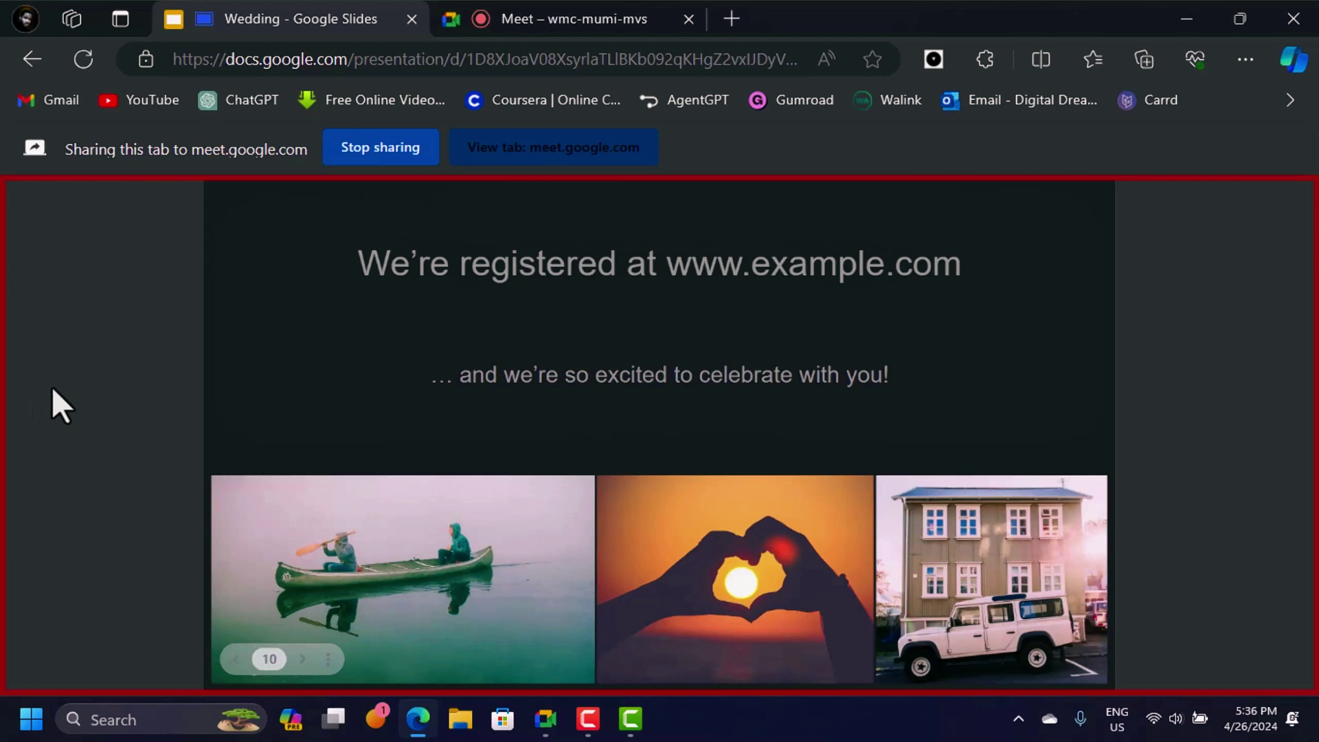
{"action": "key", "text": "Left"}
{"action": "key", "text": "Left"}
{"action": "key", "text": "Left"}
{"action": "key", "text": "Left"}
{"action": "key", "text": "Left"}
{"action": "key", "text": "Left"}
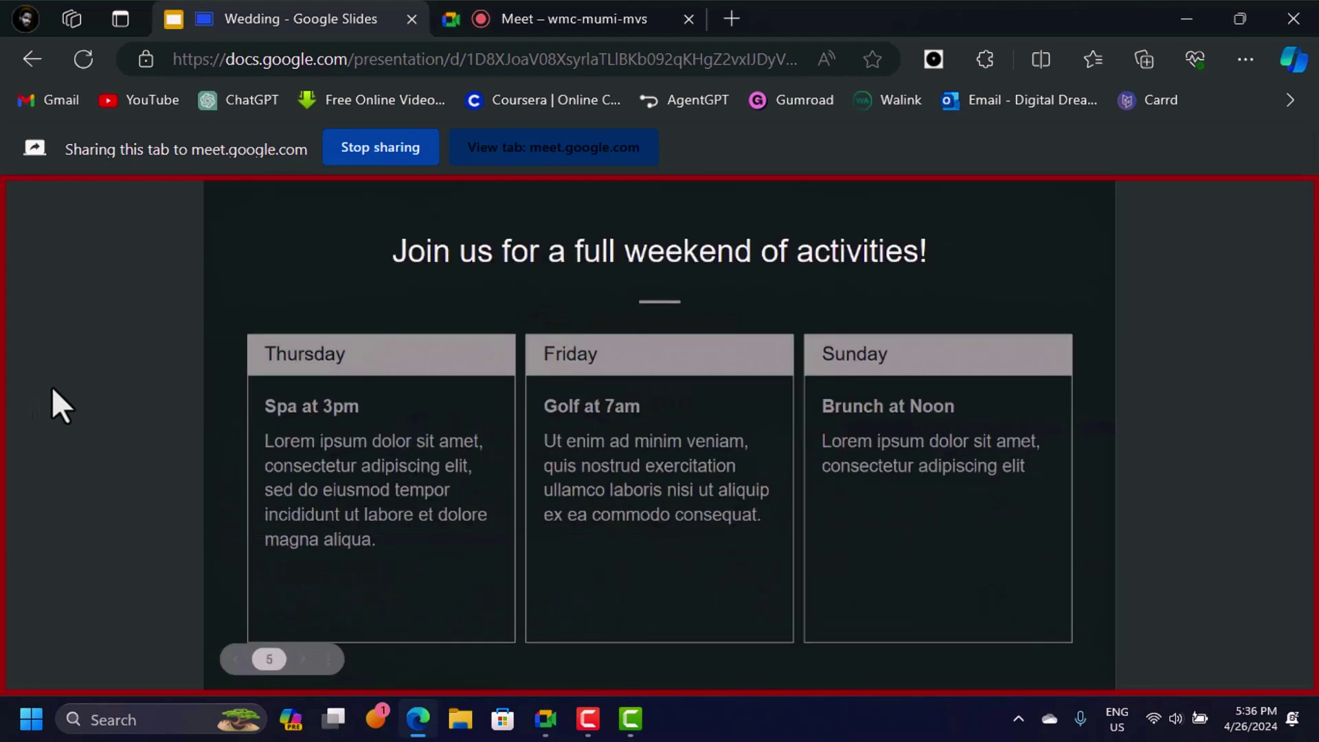
{"action": "key", "text": "Left"}
{"action": "key", "text": "Right"}
{"action": "key", "text": "Right"}
- Switch to the host's Google Meet window and present the Wedding - Google Slides tab with tab audio
{"action": "left_click", "coordinate": [546, 719]}
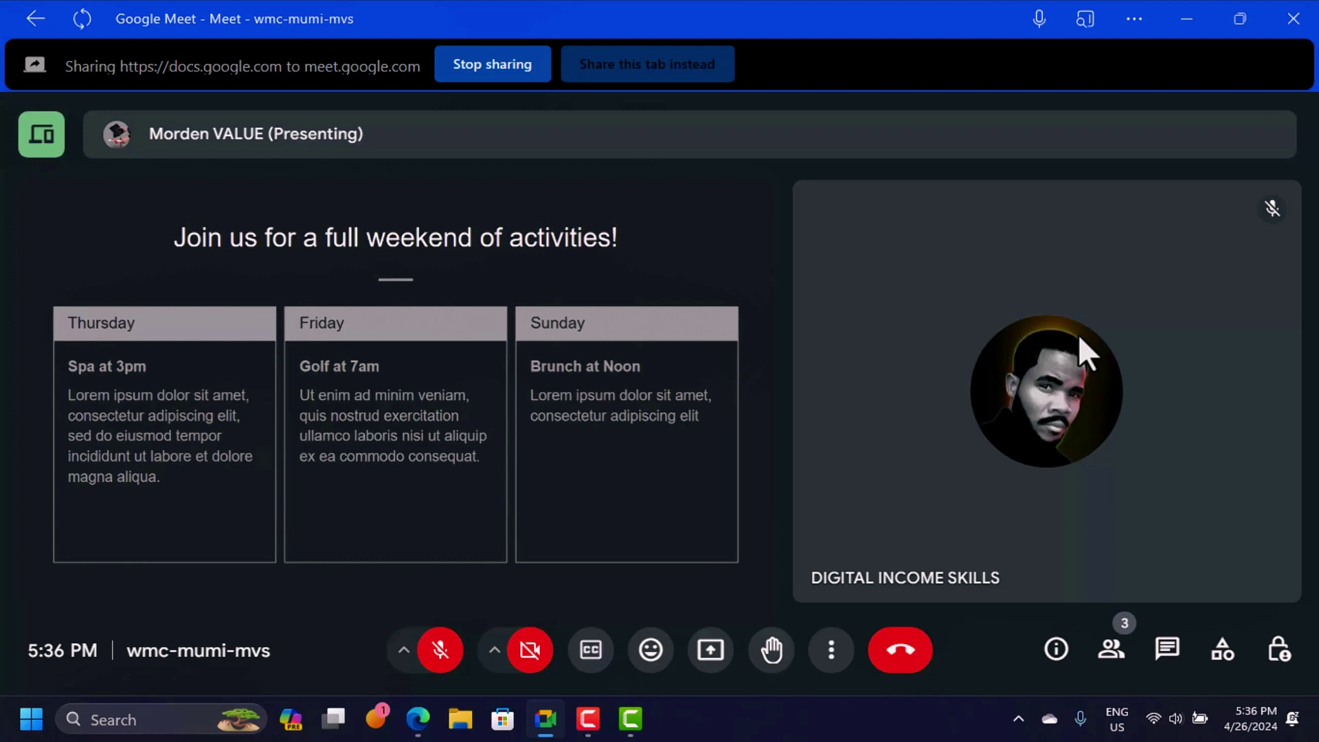
{"action": "left_click", "coordinate": [712, 649]}
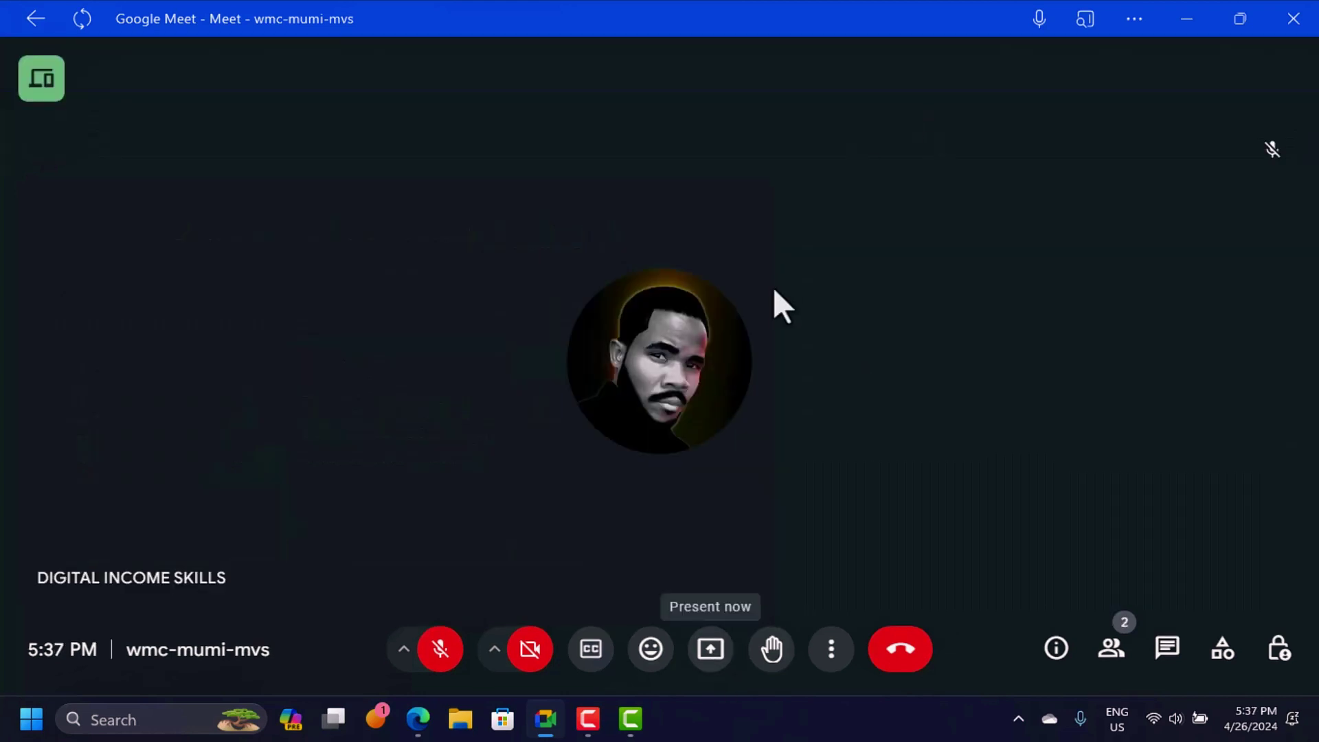
{"action": "left_click", "coordinate": [711, 653]}
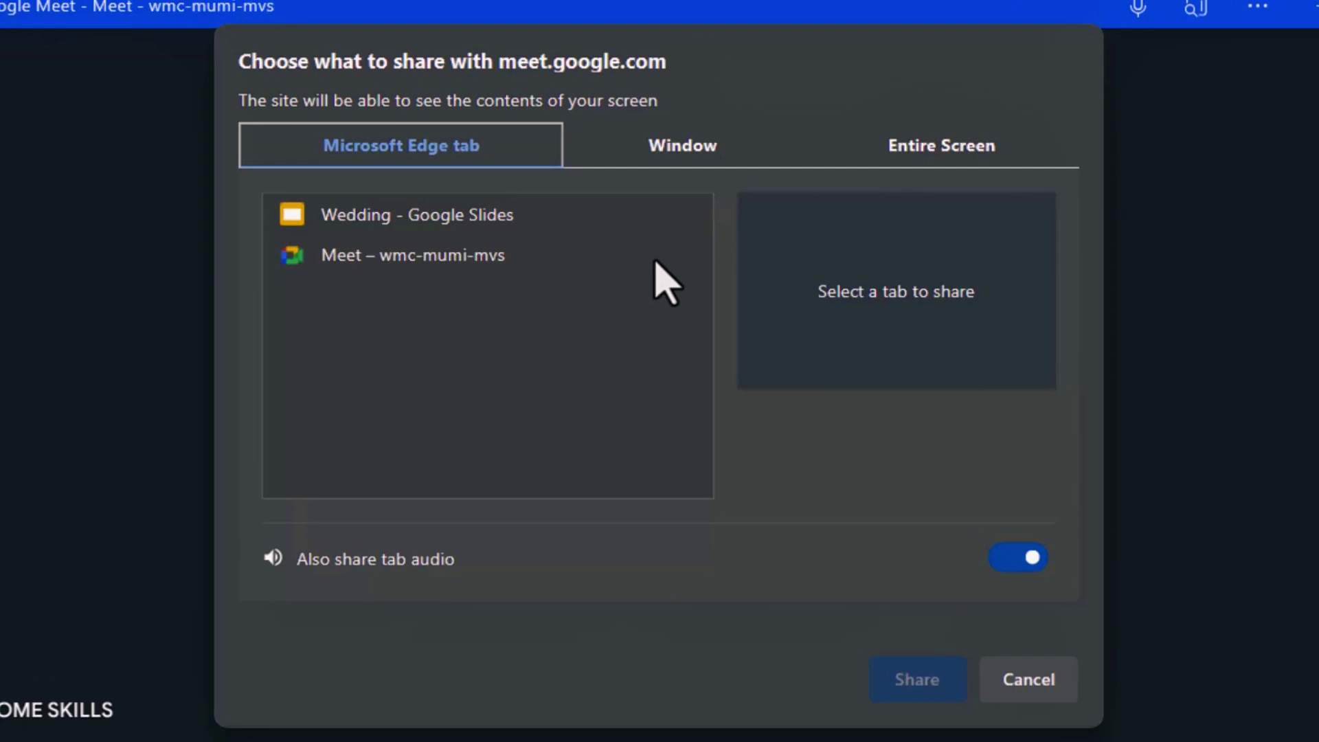
{"action": "left_click", "coordinate": [700, 162]}
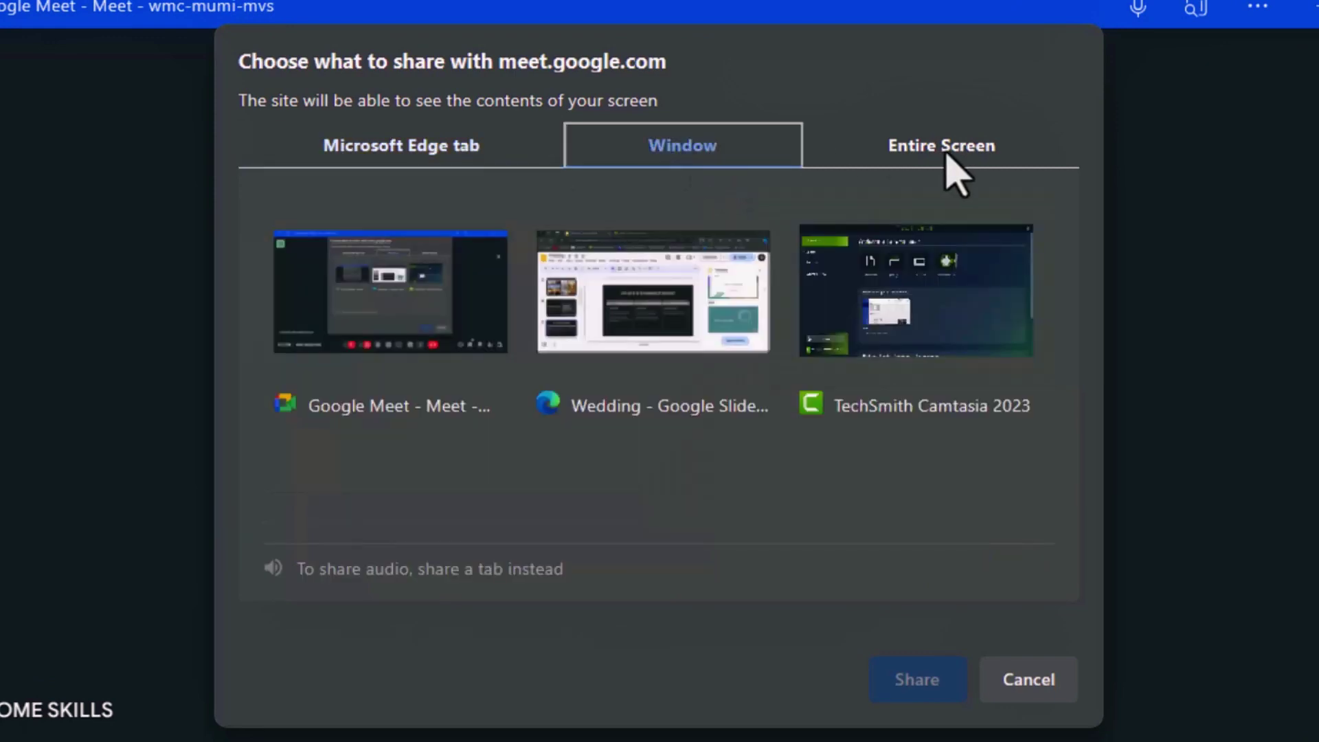
{"action": "left_click", "coordinate": [948, 156]}
{"action": "left_click", "coordinate": [390, 145]}
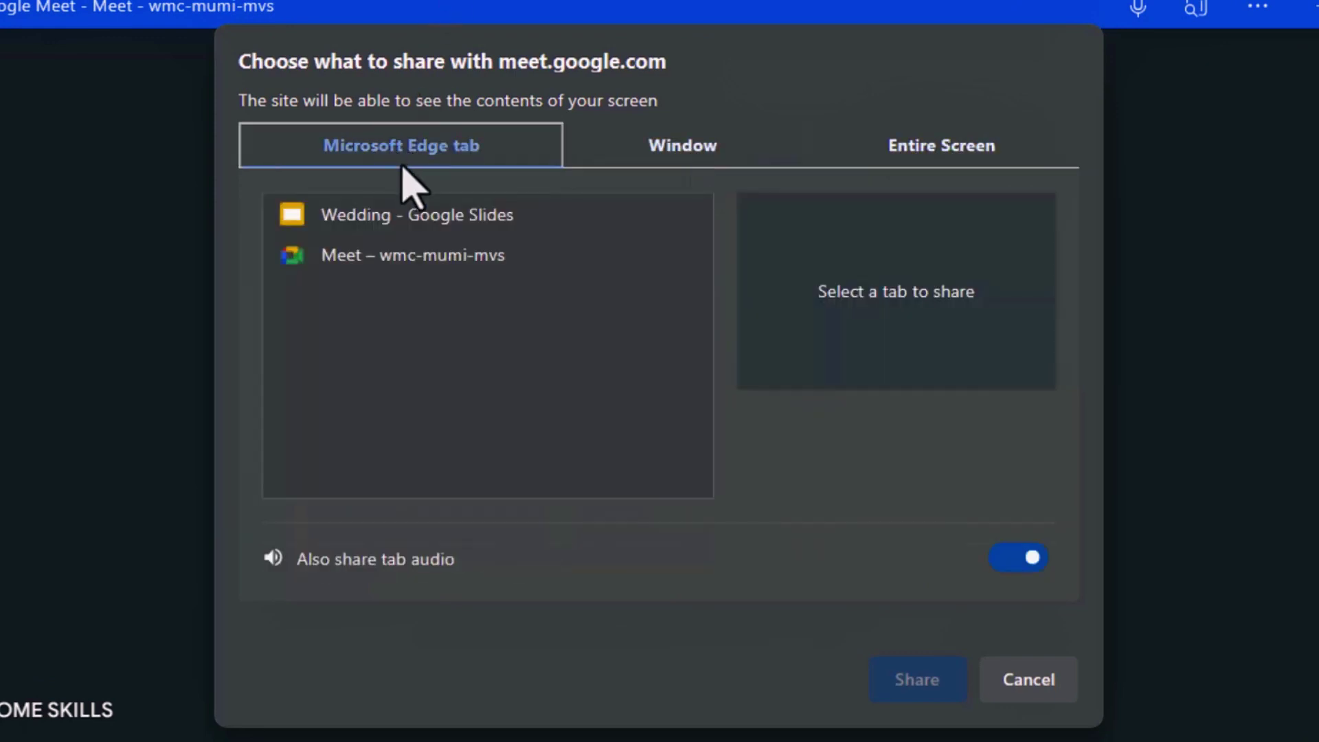
{"action": "left_click", "coordinate": [420, 215]}
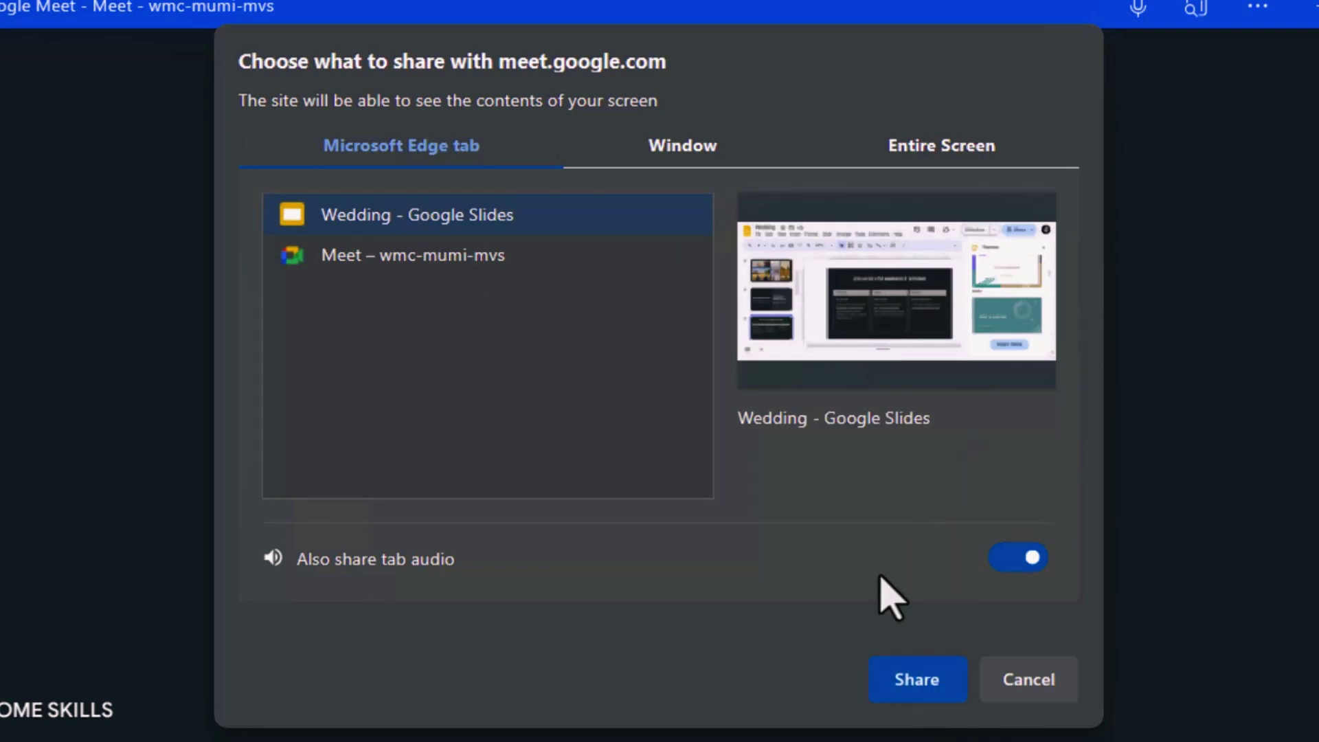
{"action": "left_click", "coordinate": [905, 681]}
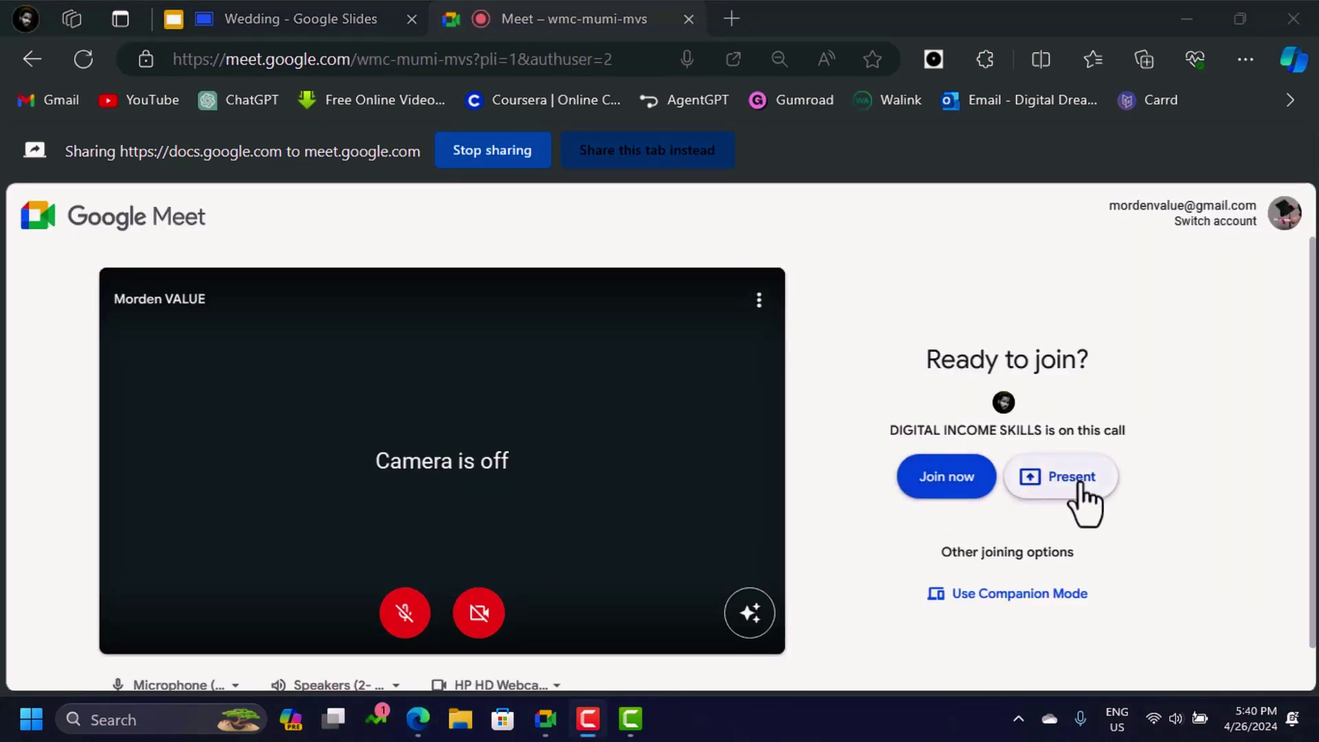
- Join the call as the guest, then switch to the host's Google Meet window and stop the host's presentation
{"action": "left_click", "coordinate": [951, 498]}
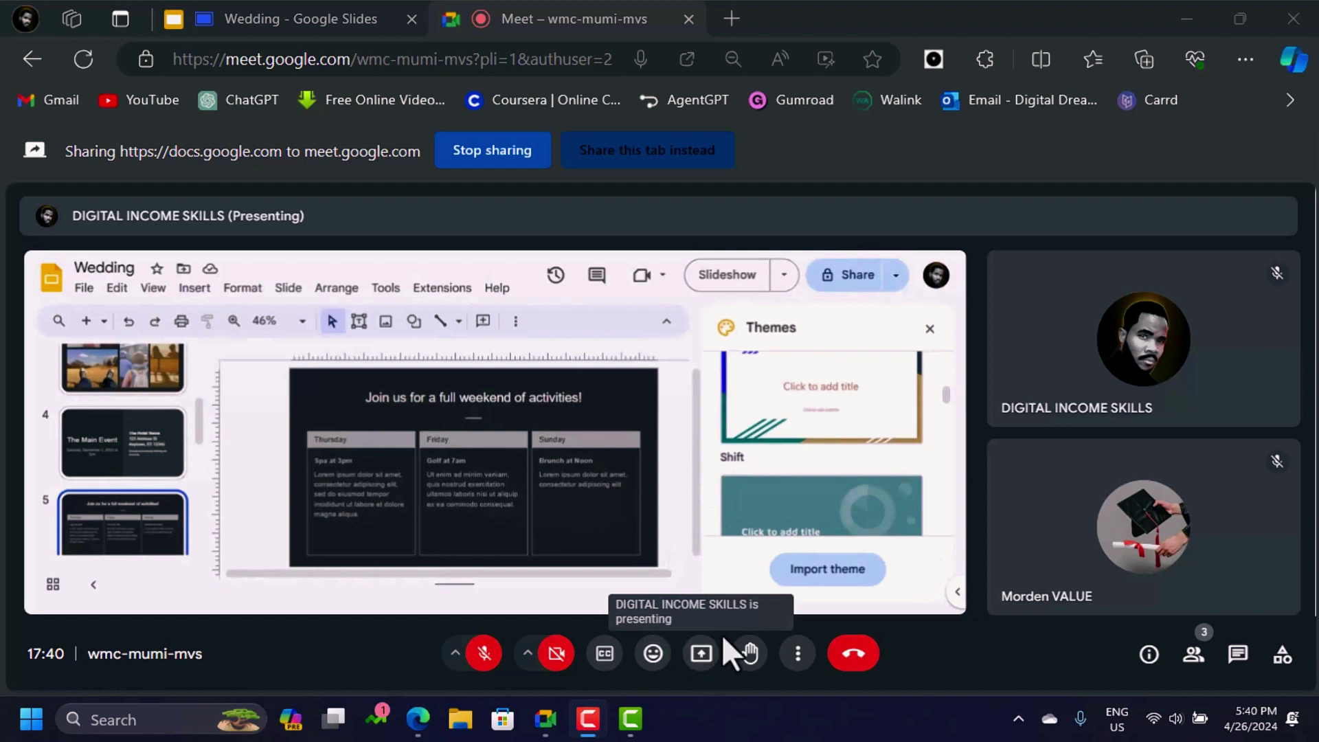
{"action": "left_click", "coordinate": [556, 717]}
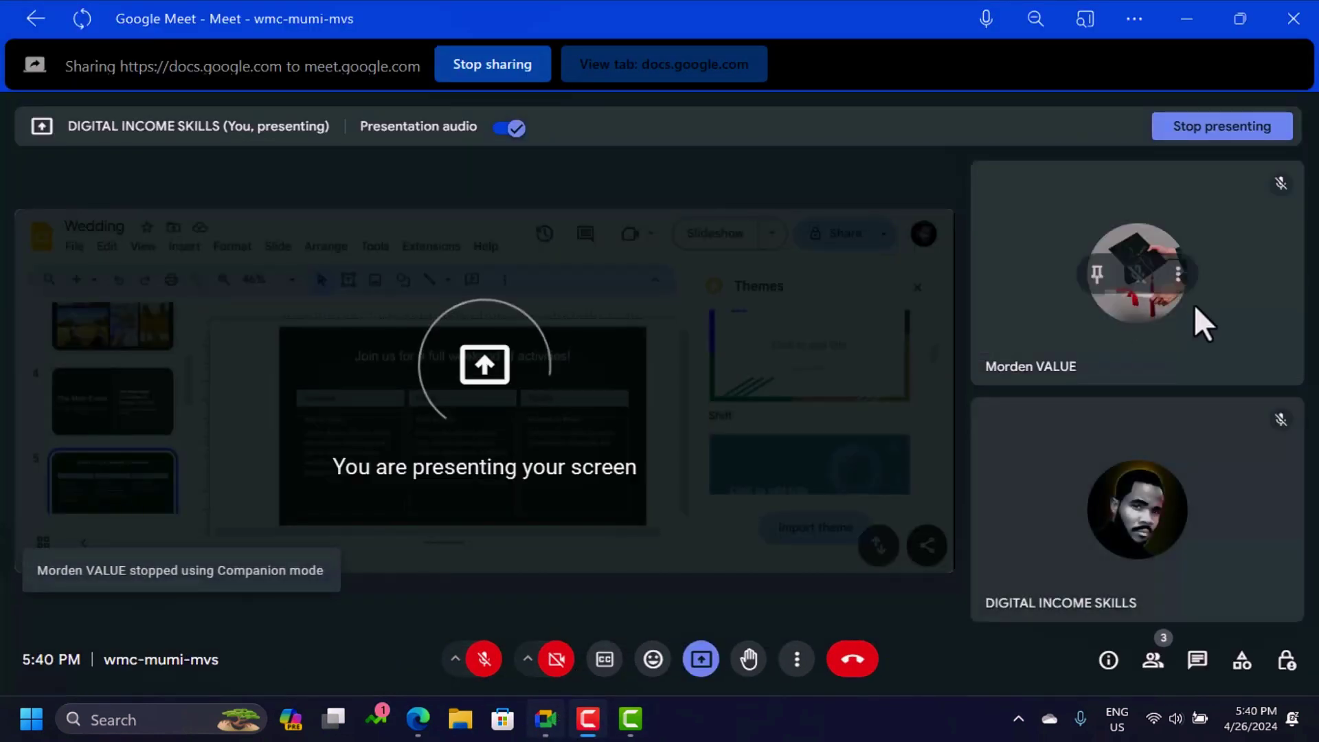
{"action": "left_click", "coordinate": [702, 661]}
{"action": "left_click", "coordinate": [770, 605]}
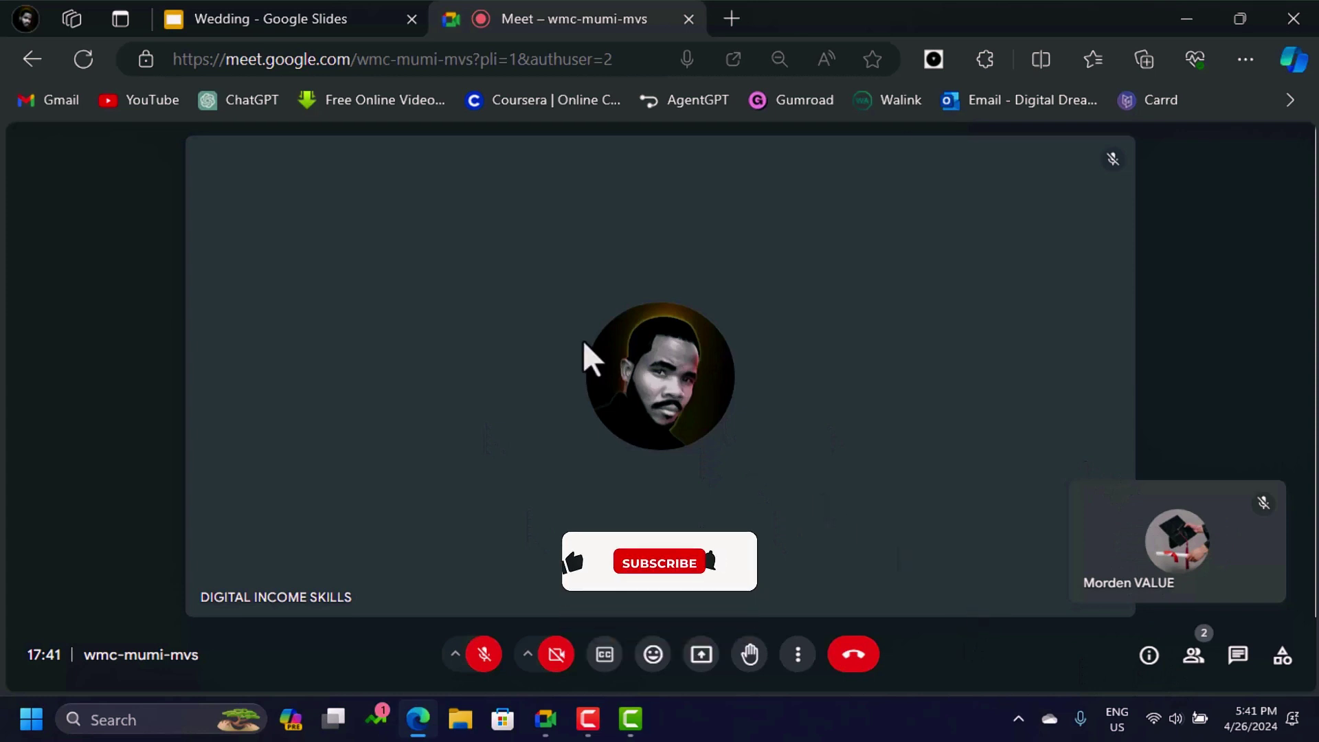
- Present the Wedding - Google Slides tab with tab audio from the guest's call in Edge
{"action": "left_click", "coordinate": [701, 654]}
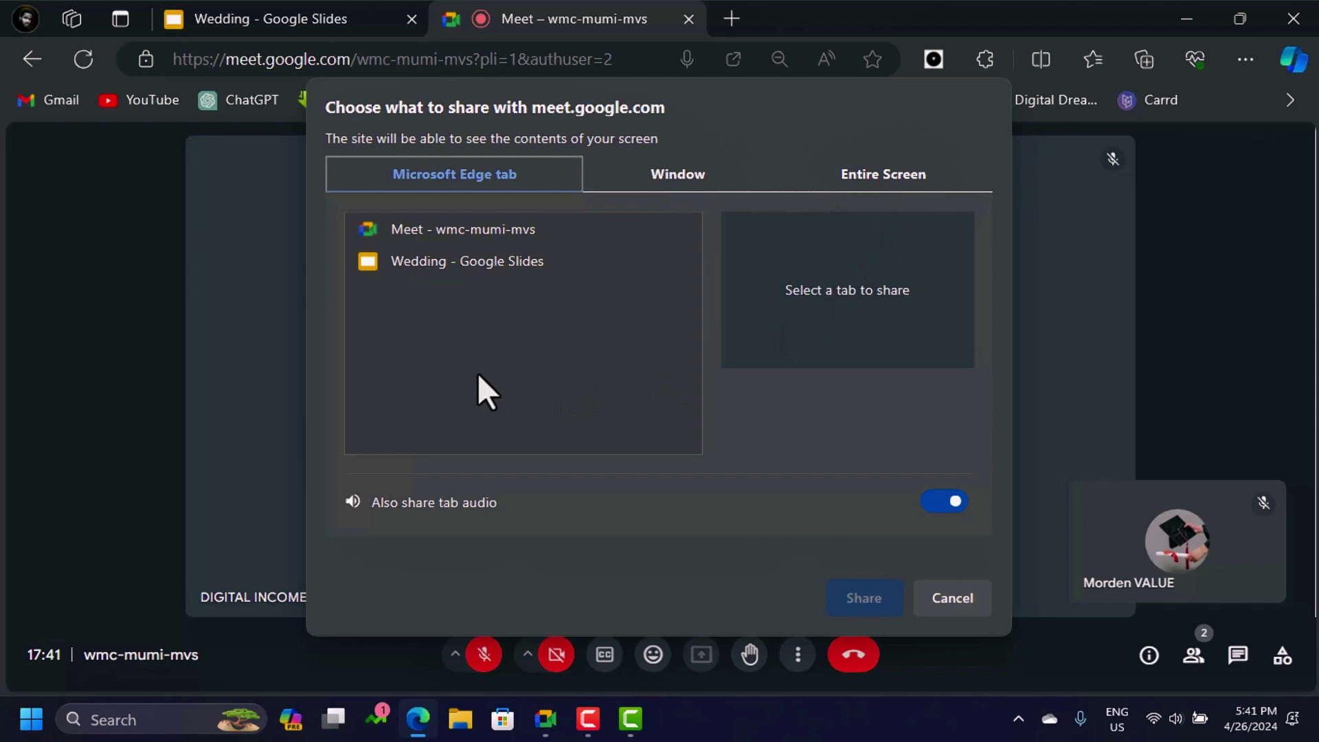
{"action": "left_click", "coordinate": [473, 265]}
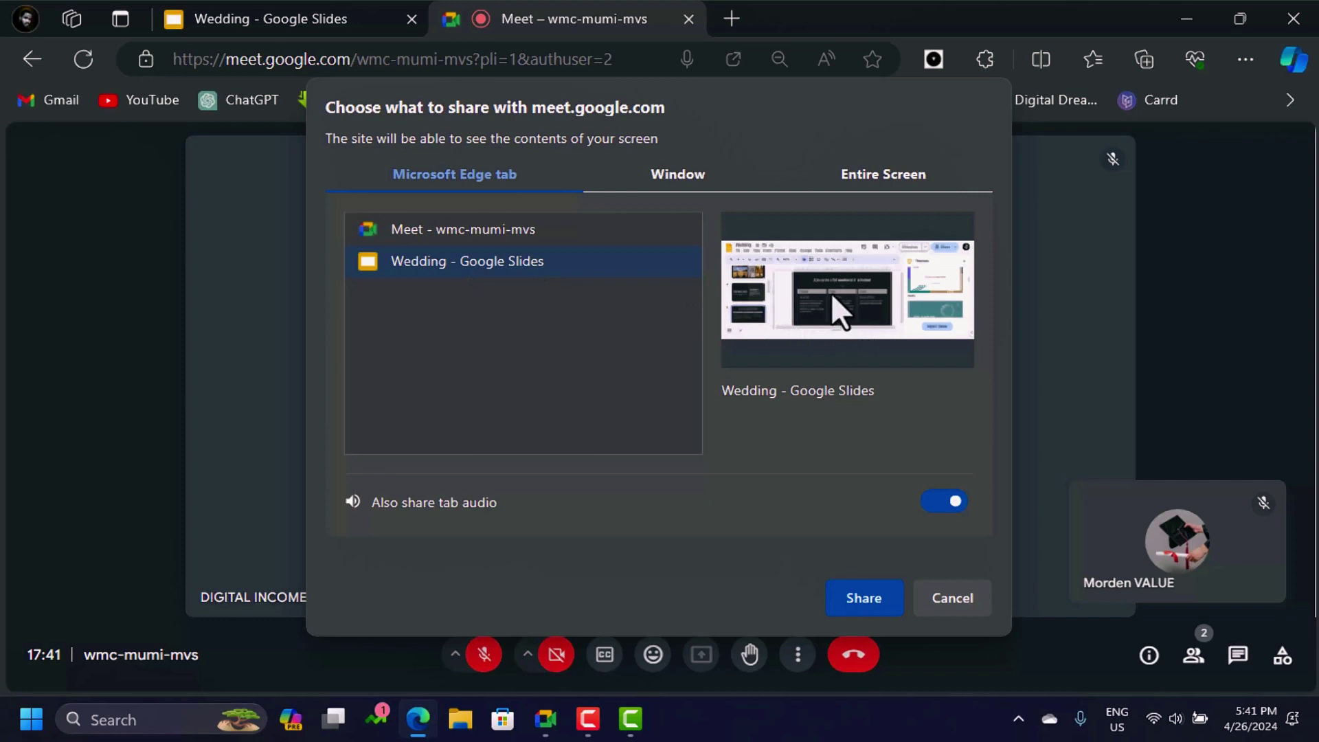
{"action": "left_click", "coordinate": [868, 596]}
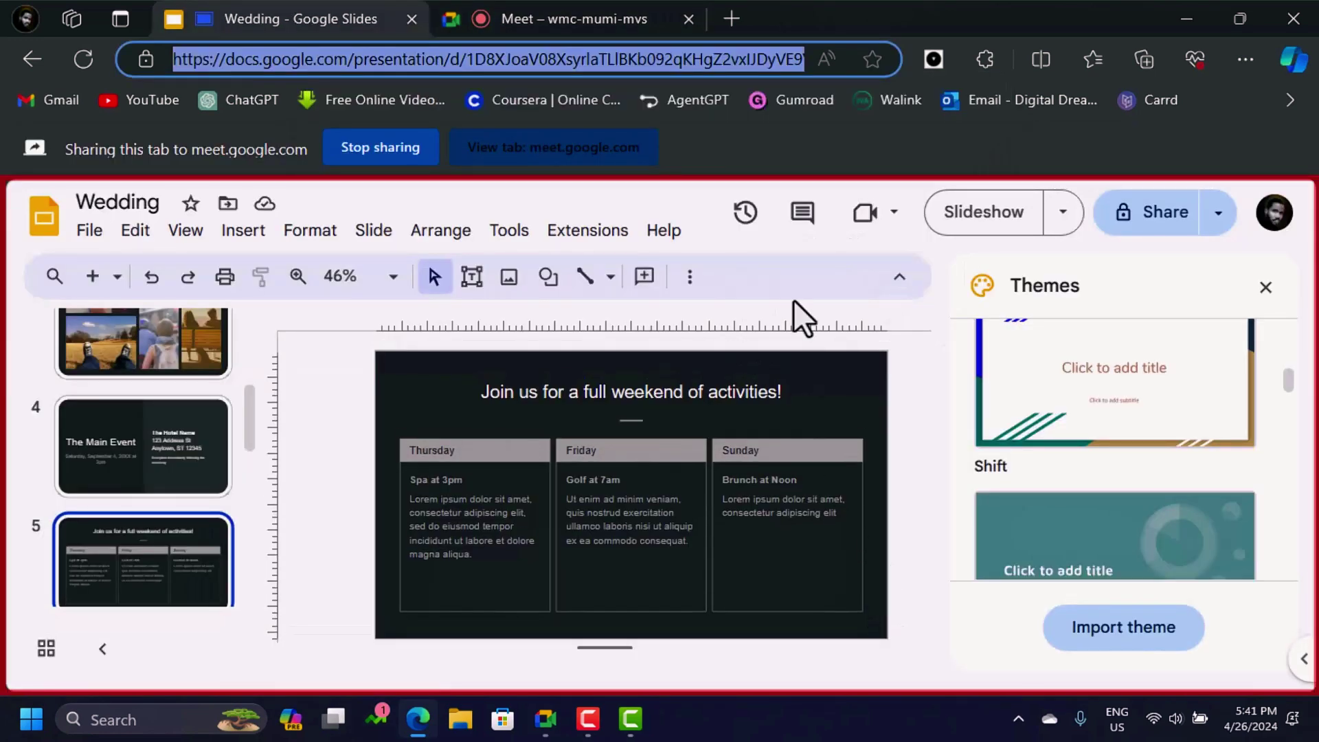
- Run the shared presentation as a slideshow, advance to The wedding party slide and view it in the host's Google Meet window
{"action": "left_click", "coordinate": [982, 212]}
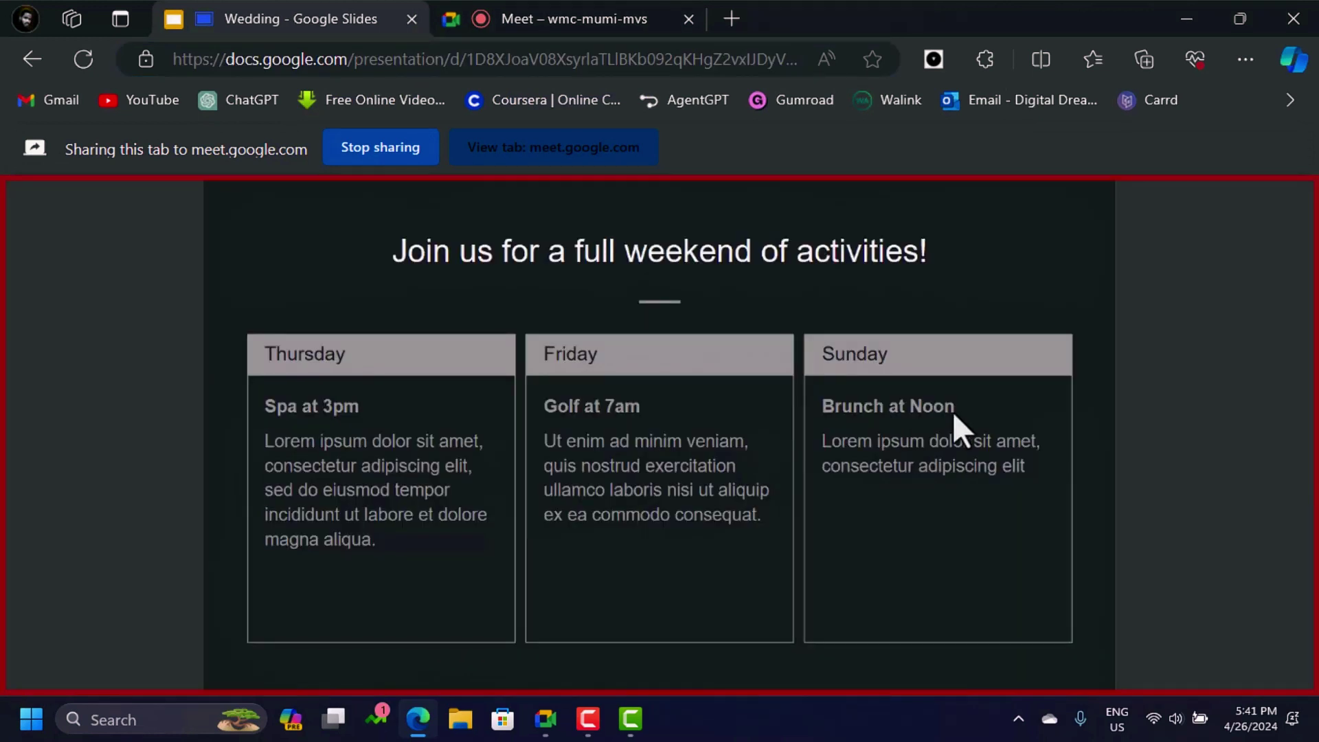
{"action": "left_click", "coordinate": [952, 411]}
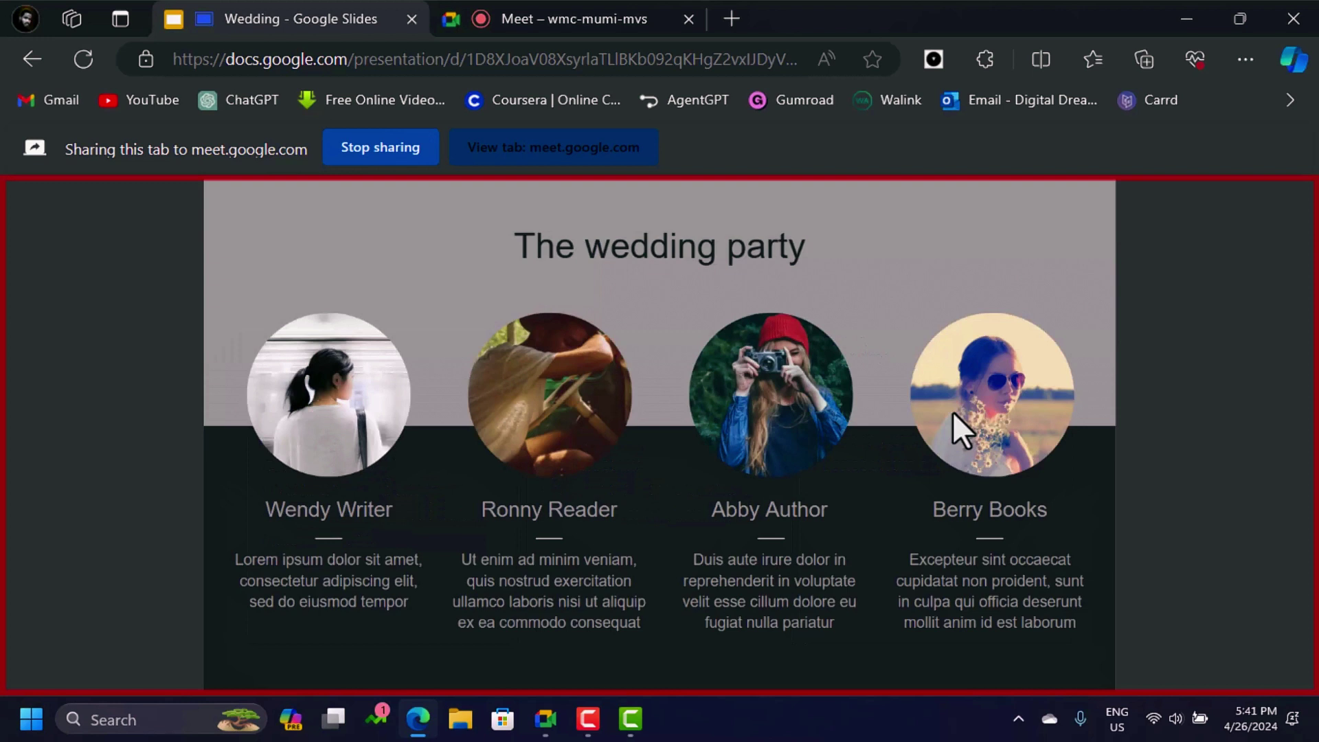
{"action": "left_click", "coordinate": [546, 723]}
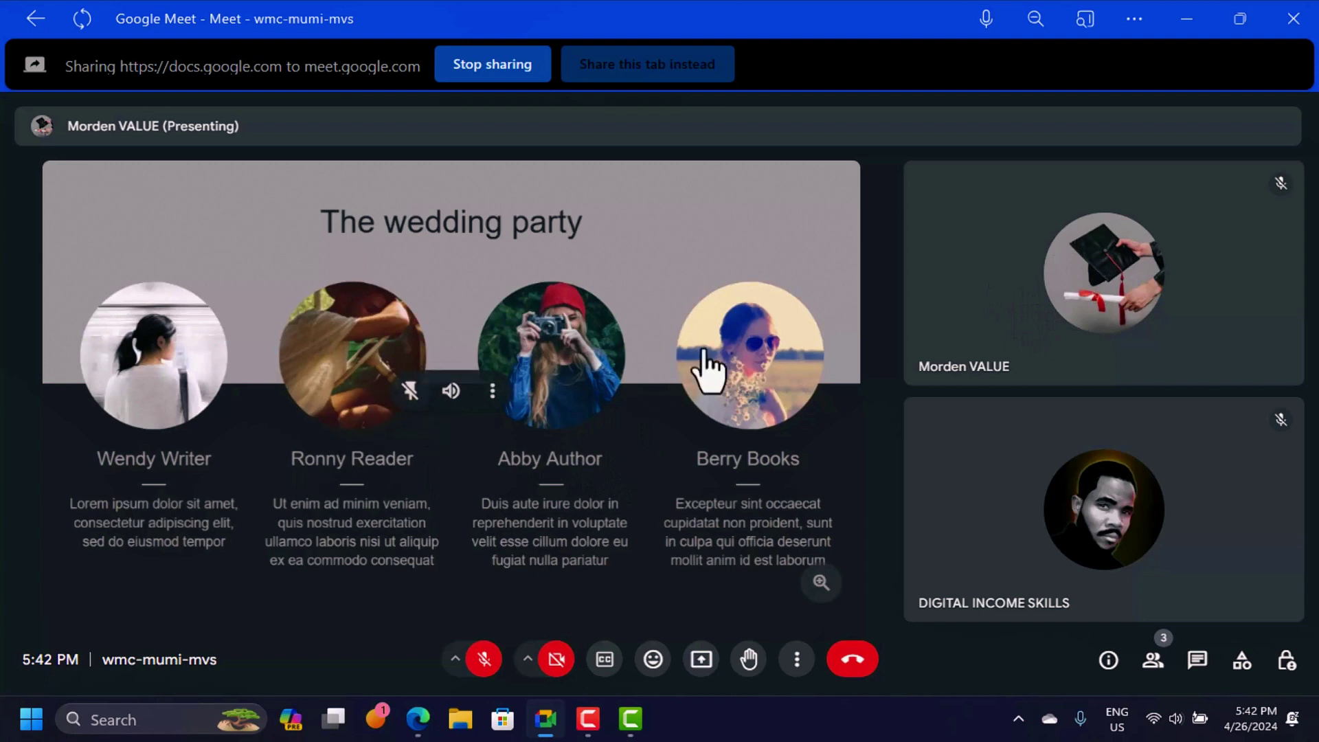
{"action": "mouse_move", "coordinate": [928, 285]}
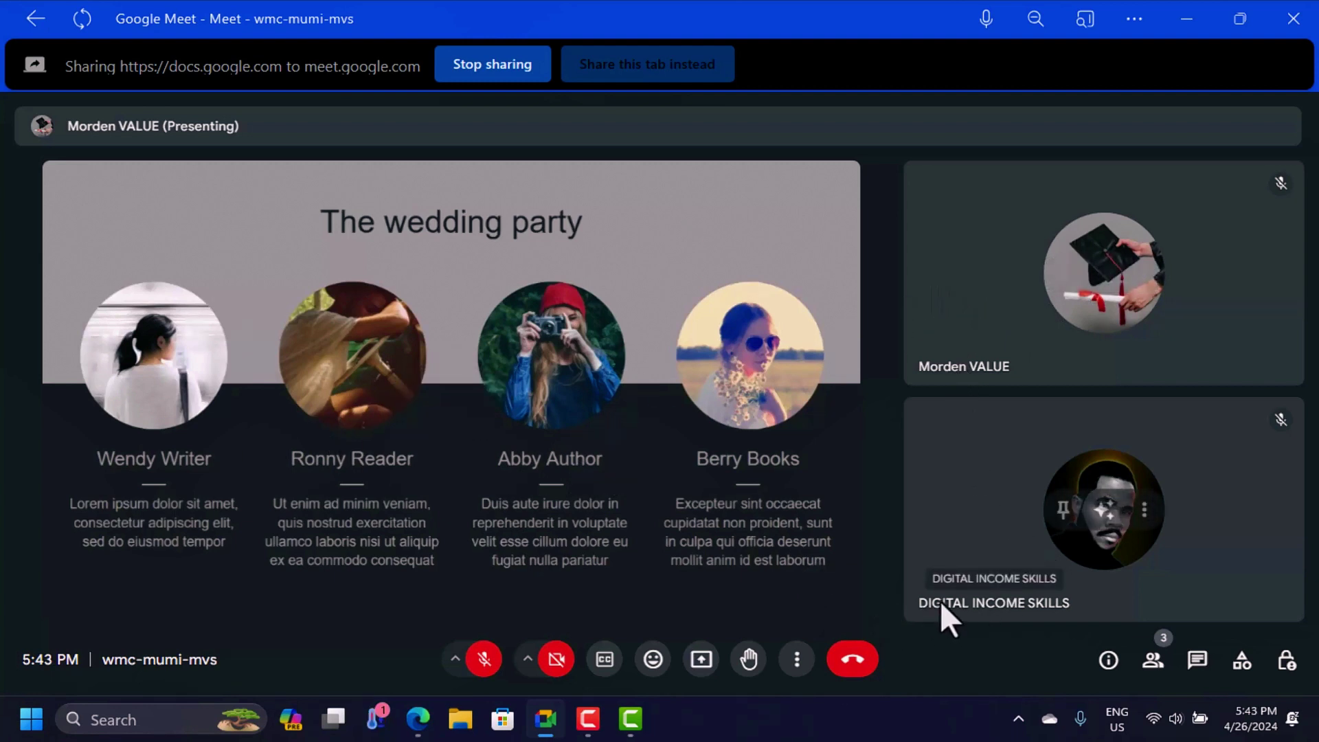
- Take over as main presenter from the host's call and share the TechSmith Camtasia 2023 window
{"action": "left_click", "coordinate": [701, 659]}
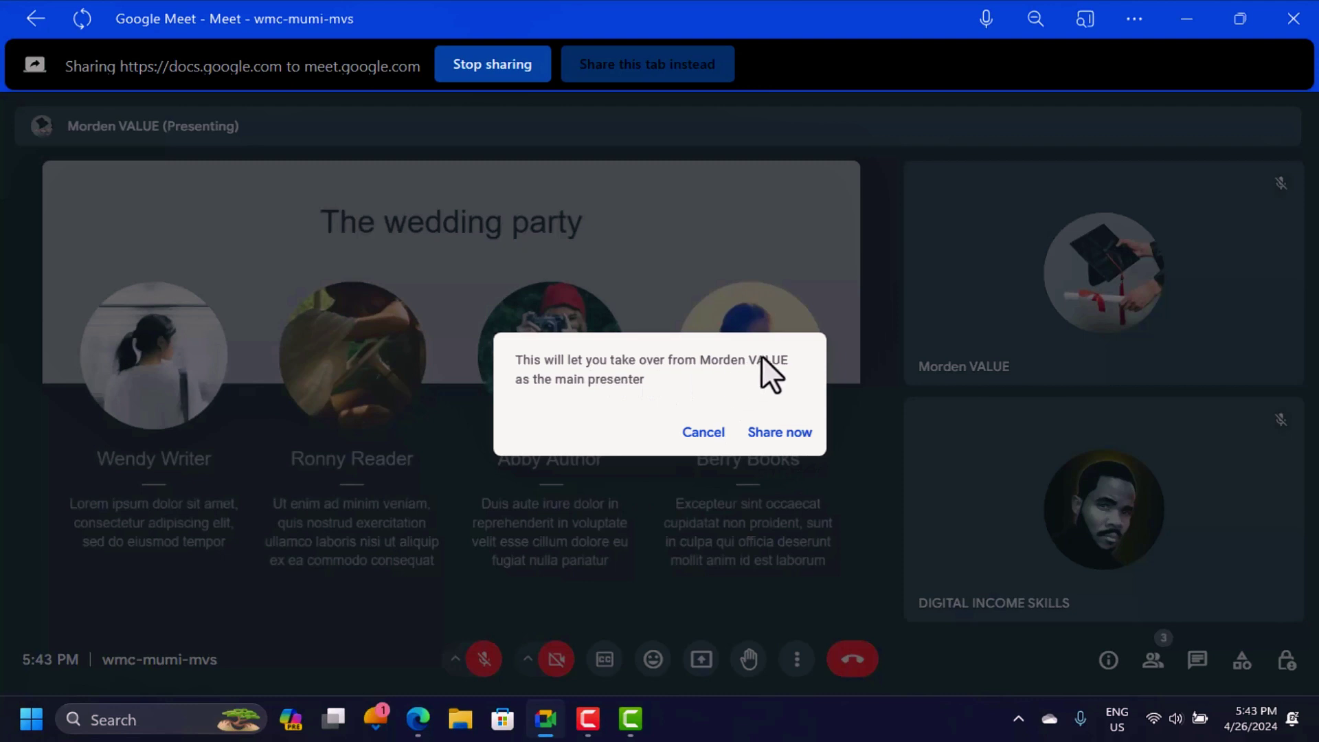
{"action": "left_click", "coordinate": [777, 433]}
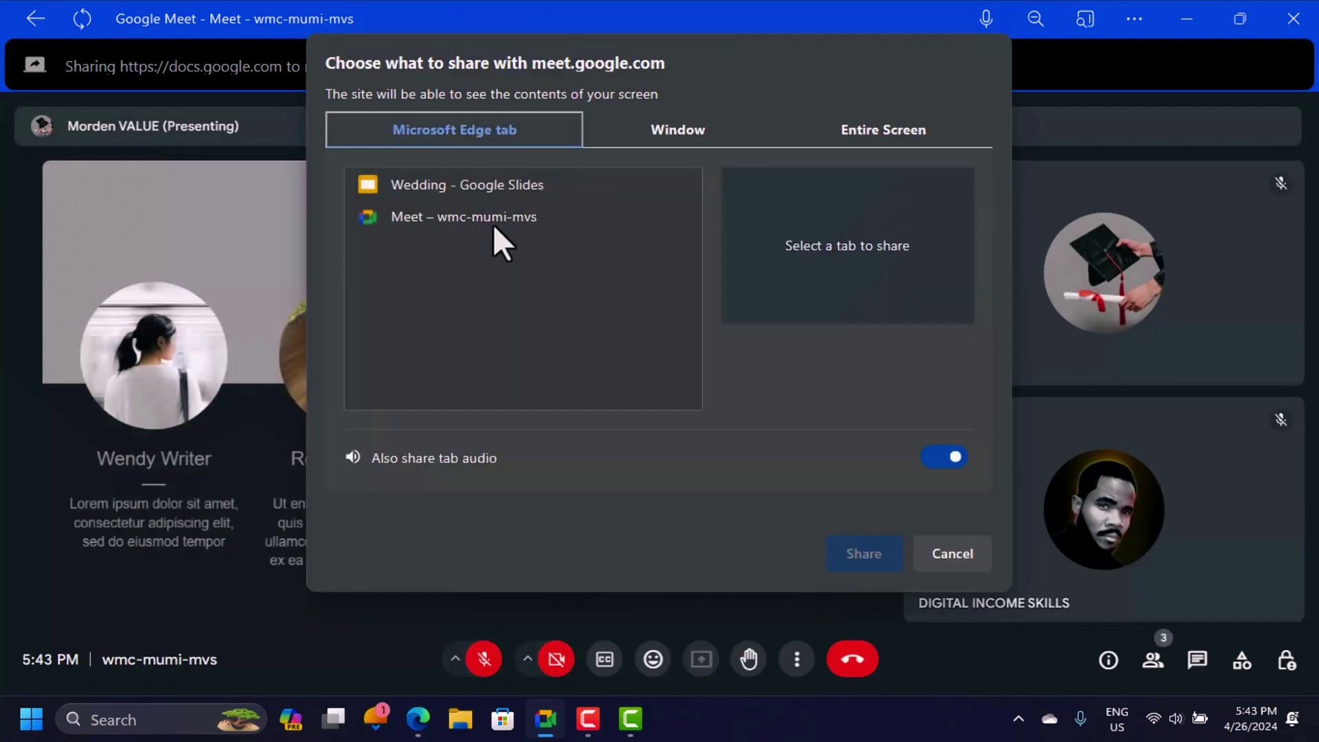
{"action": "left_click", "coordinate": [678, 131]}
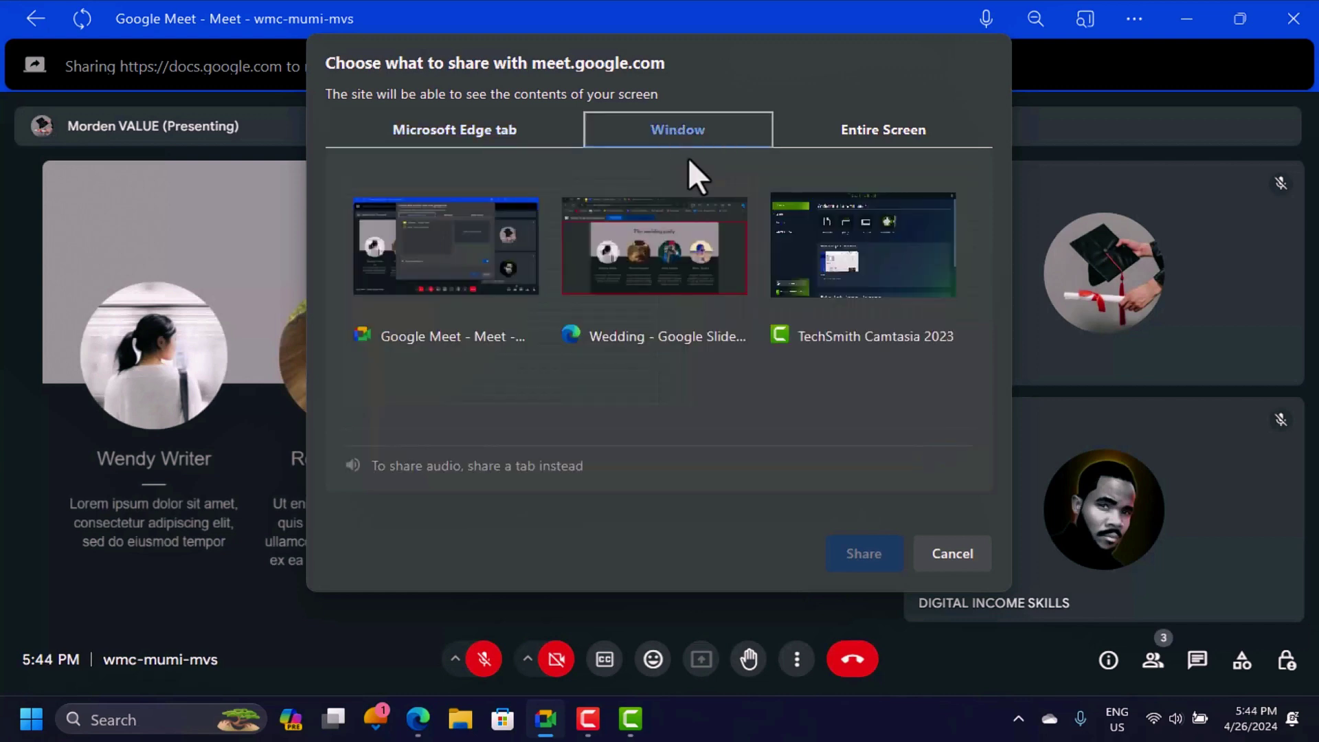
{"action": "left_click", "coordinate": [898, 260]}
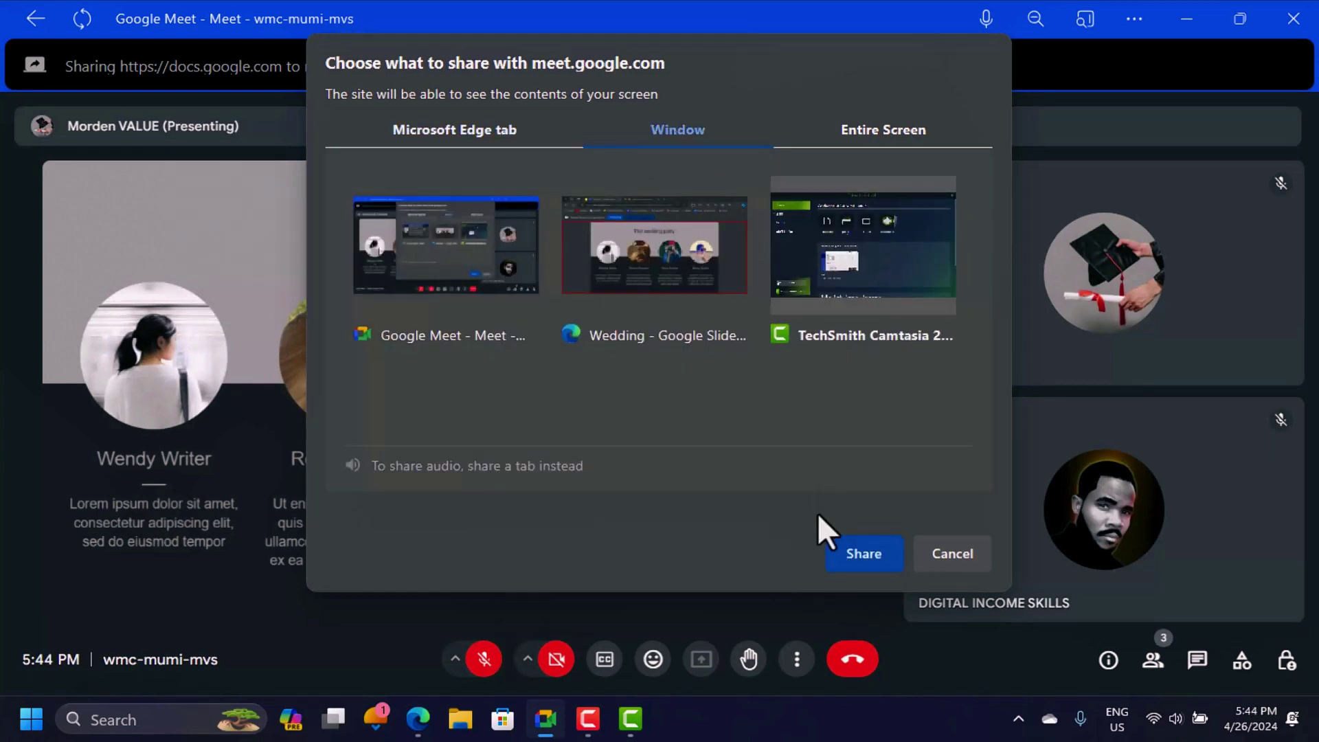
{"action": "left_click", "coordinate": [867, 553]}
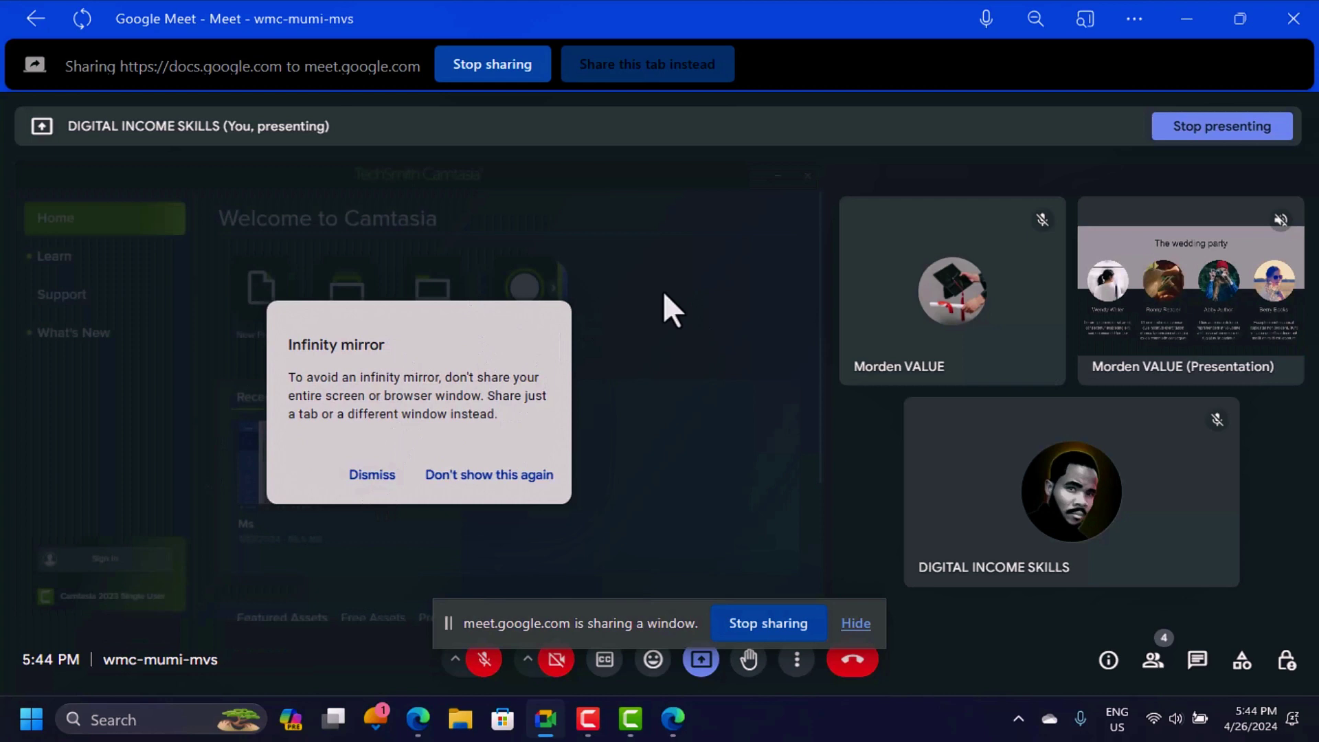
- End both the guest's tab sharing and the host's window sharing, dismissing the Infinity mirror notice
{"action": "mouse_move", "coordinate": [1144, 354]}
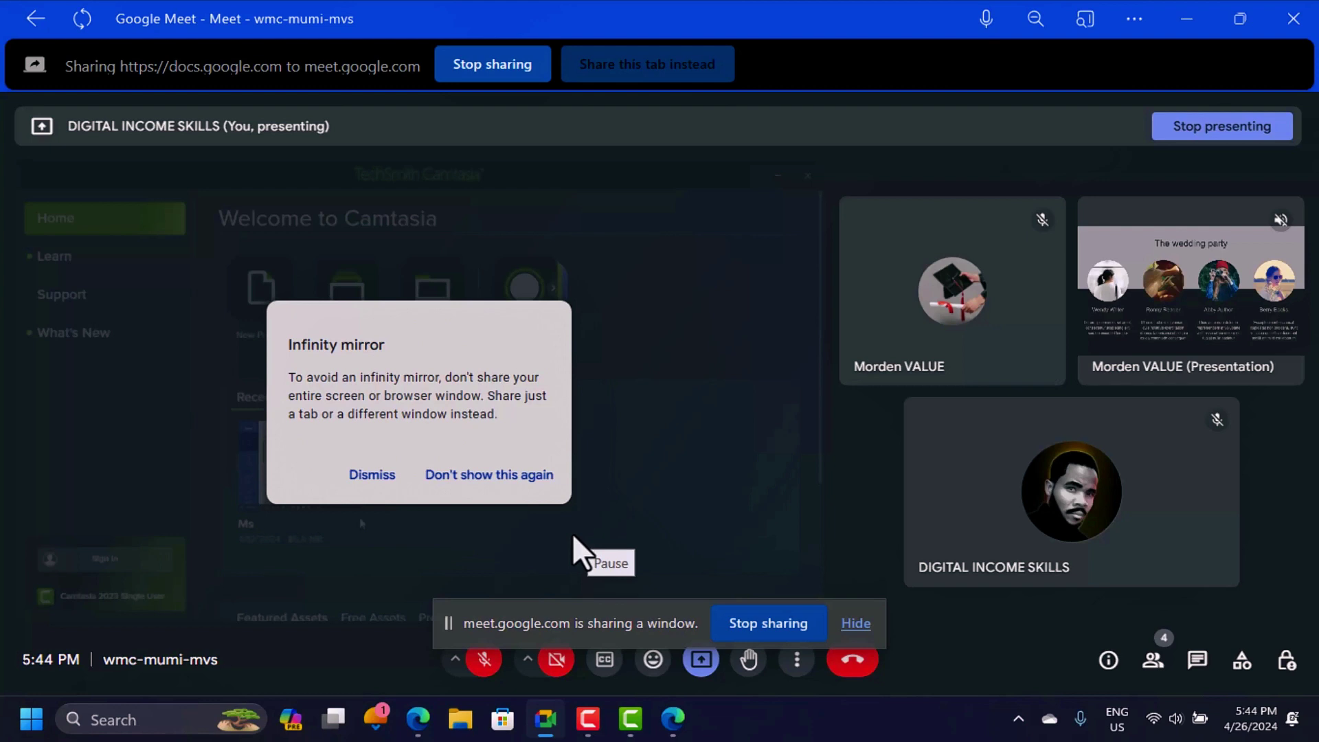
{"action": "key", "text": "alt+Tab"}
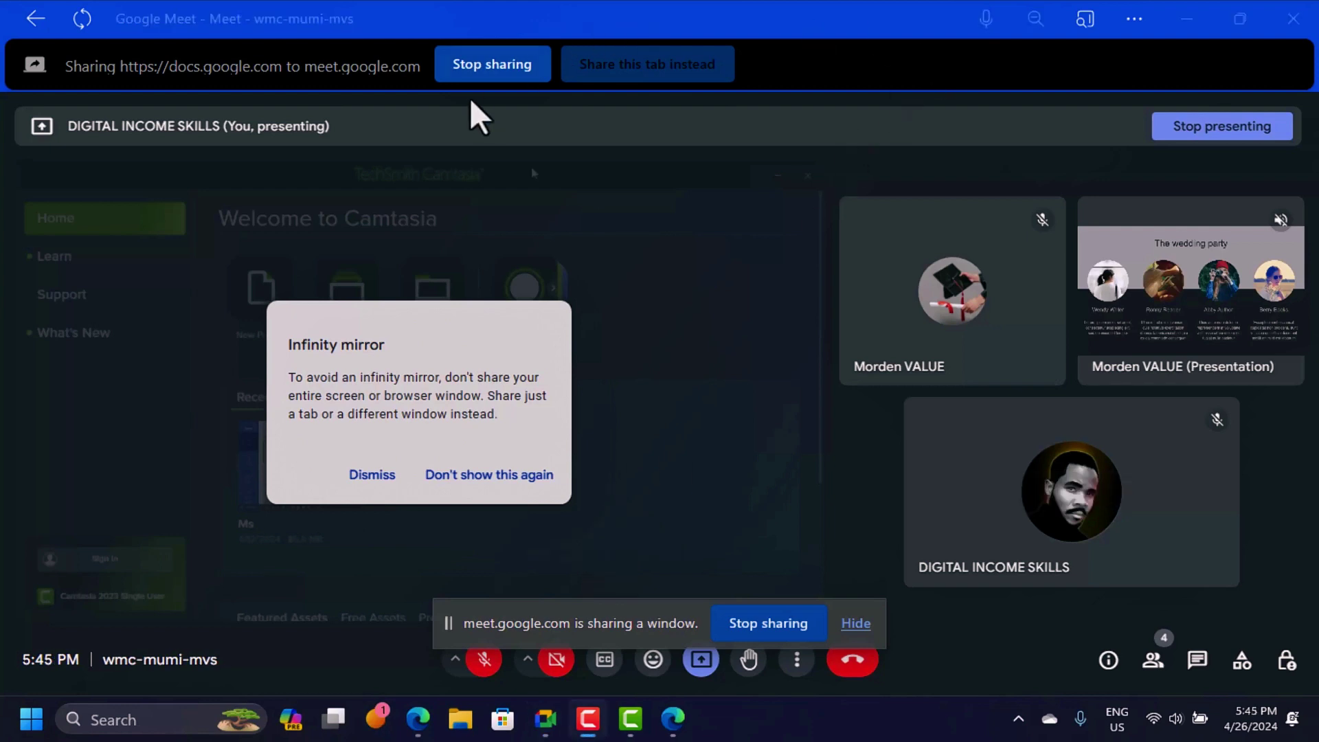
{"action": "left_click", "coordinate": [497, 55]}
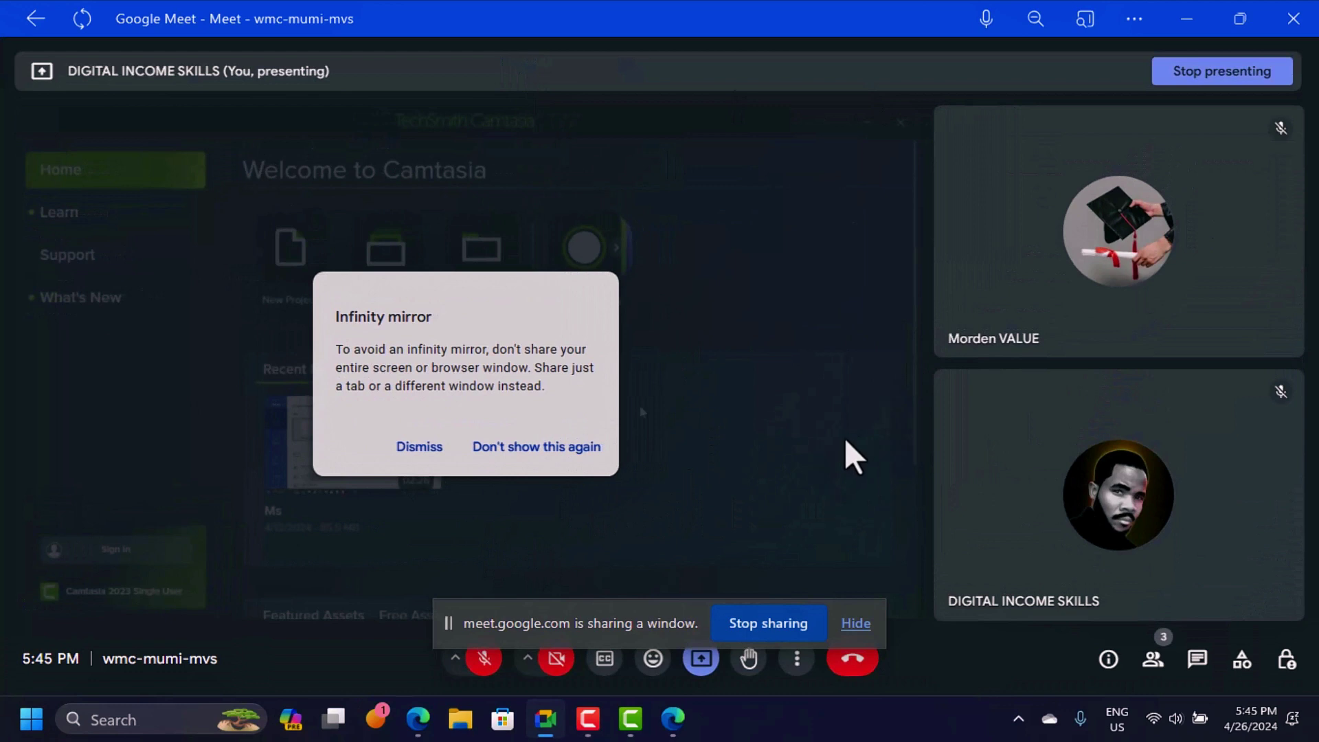
{"action": "left_click", "coordinate": [417, 448]}
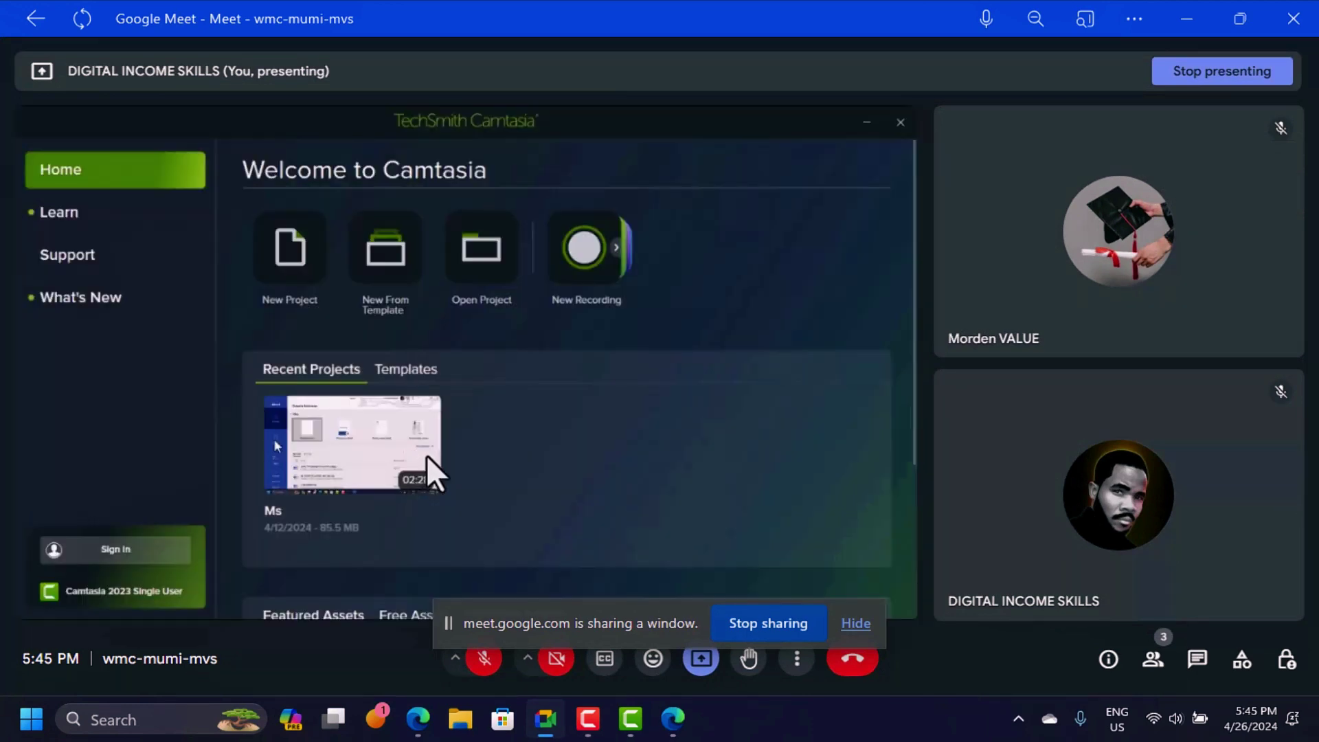
{"action": "left_click", "coordinate": [764, 625]}
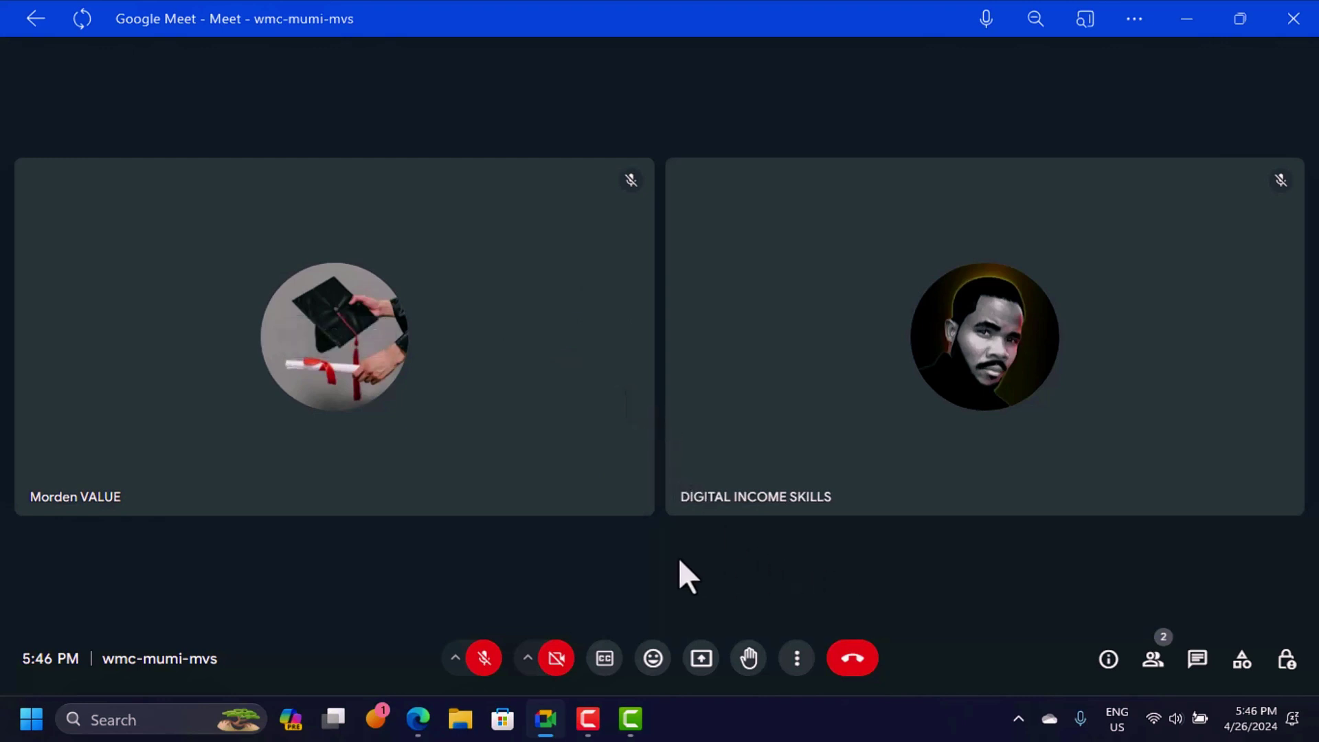
- Leave the meeting as the host and rate the audio and video five stars
{"action": "left_click", "coordinate": [858, 665]}
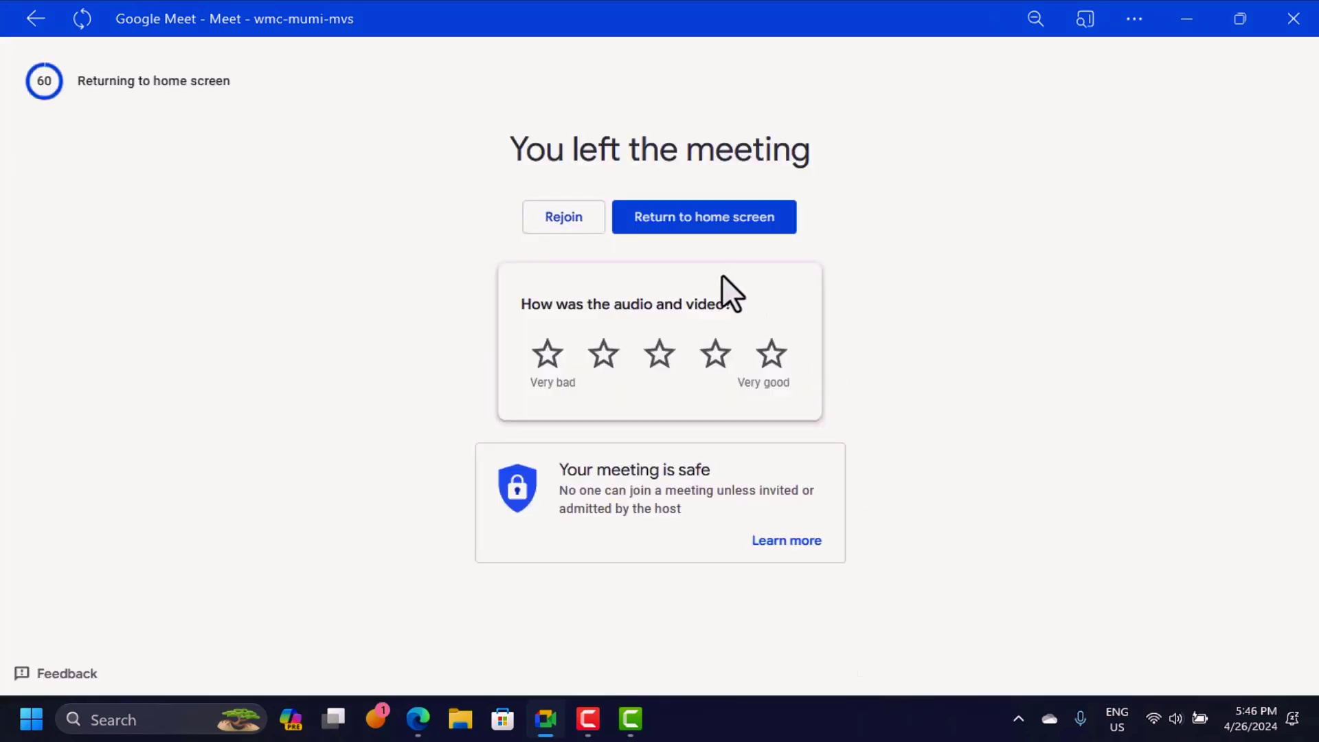
{"action": "left_click", "coordinate": [770, 354]}
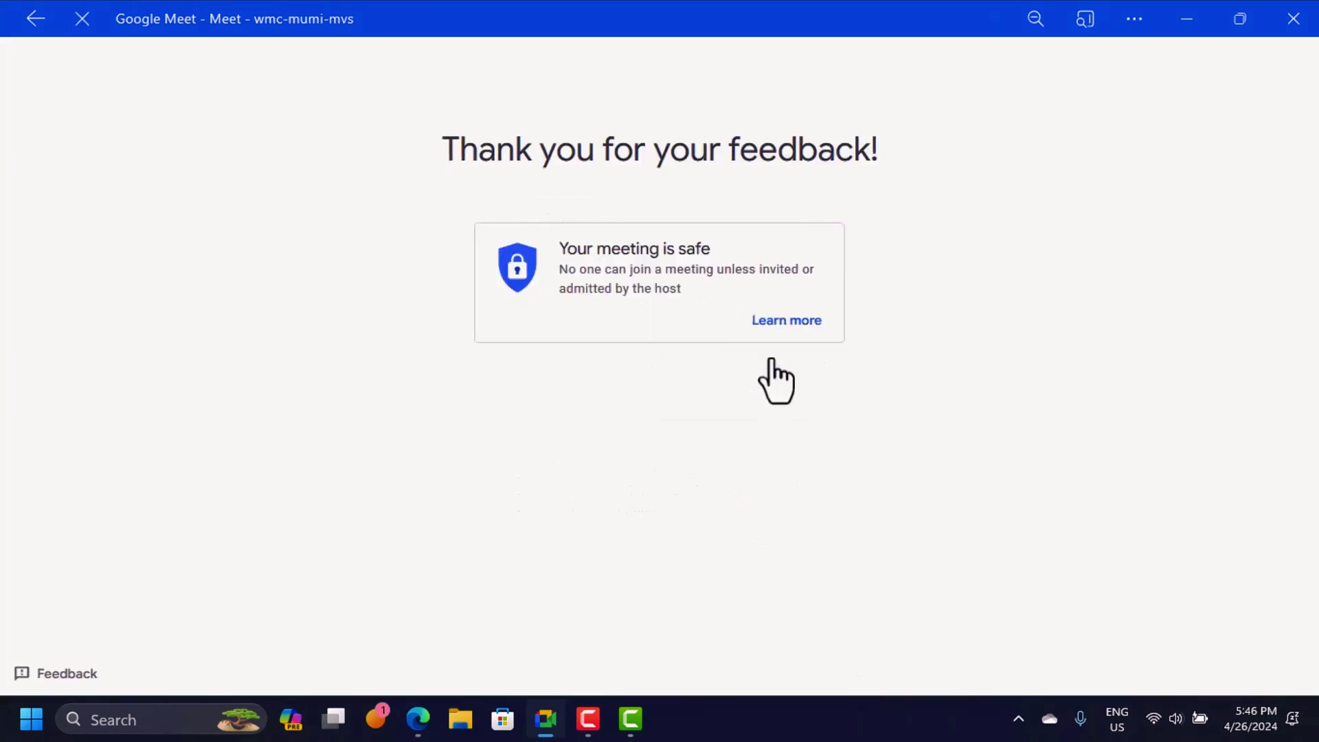